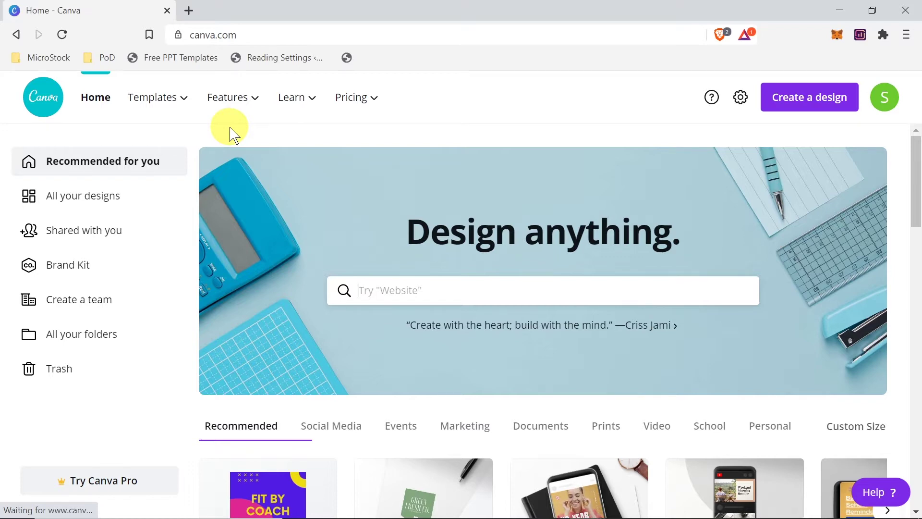
Open the Business Card template collection from the Business template category
{"action": "left_click", "coordinate": [29, 108]}
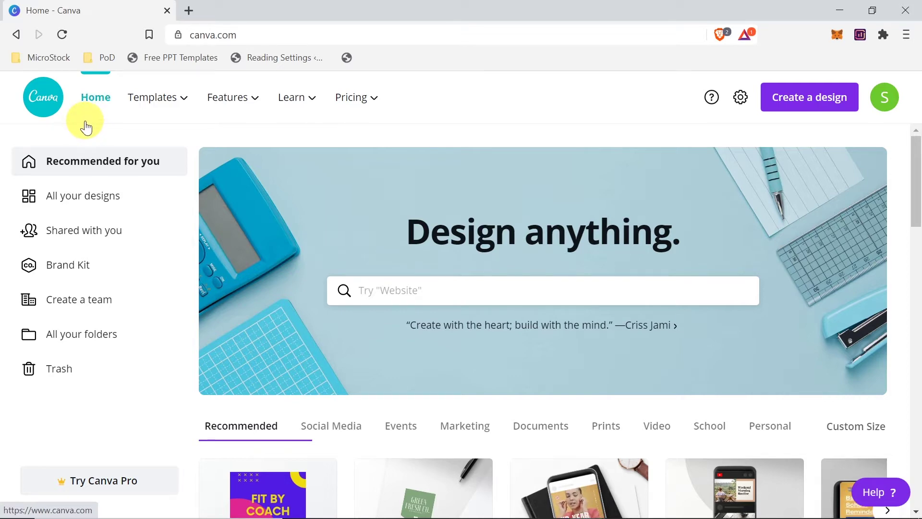
{"action": "left_click", "coordinate": [88, 124]}
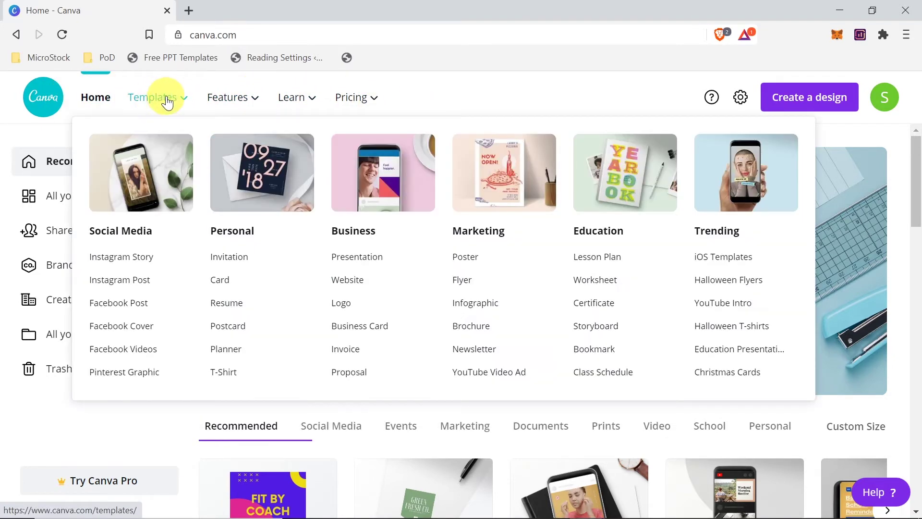
{"action": "left_click", "coordinate": [166, 99]}
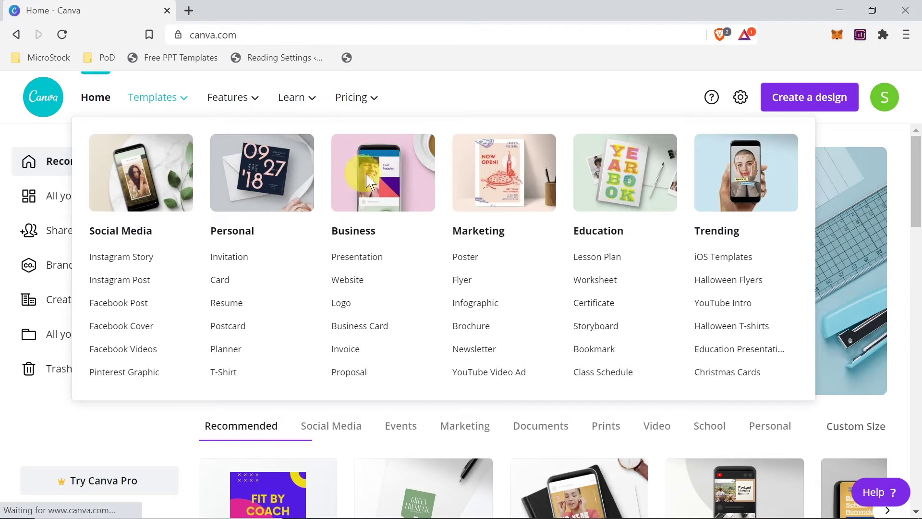
{"action": "left_click", "coordinate": [370, 331]}
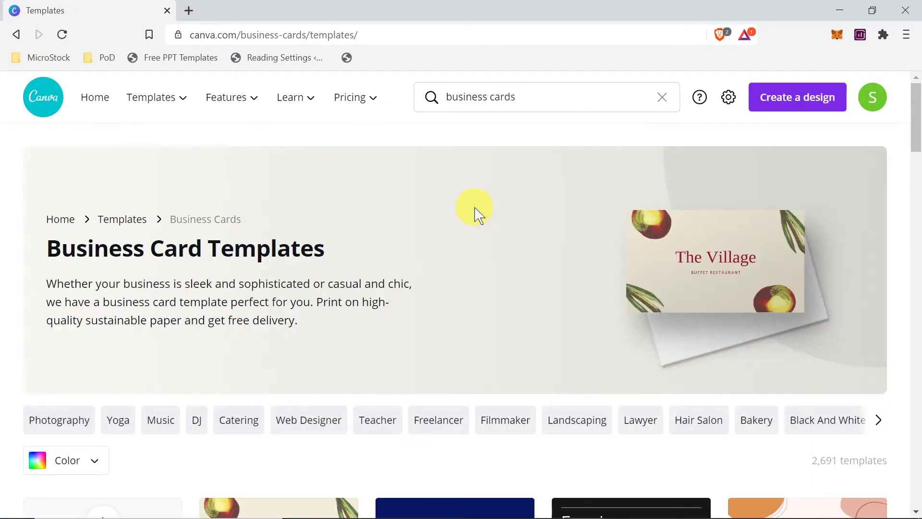
Browse the business card categories and designs, and open the White and Dark Green Yoga Creative Business Card template
{"action": "scroll", "coordinate": [476, 211], "scroll_direction": "down", "scroll_amount": 5}
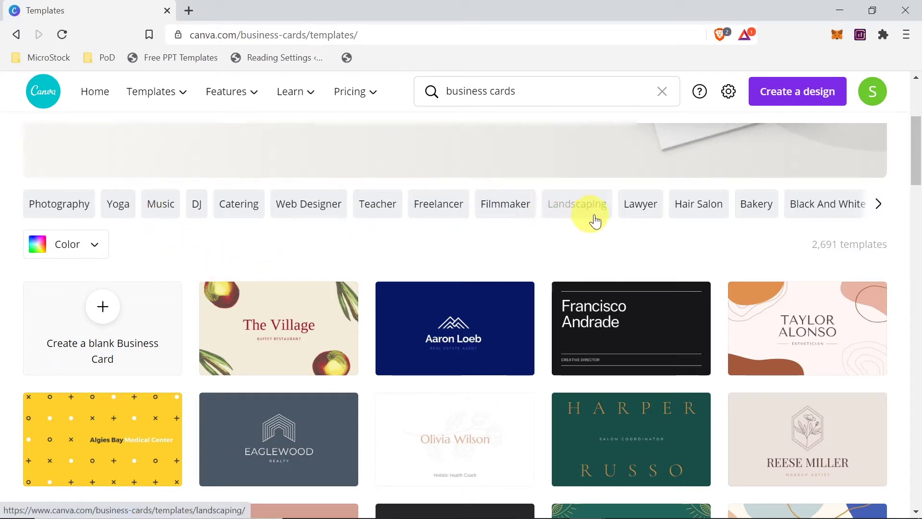
{"action": "left_click", "coordinate": [885, 209]}
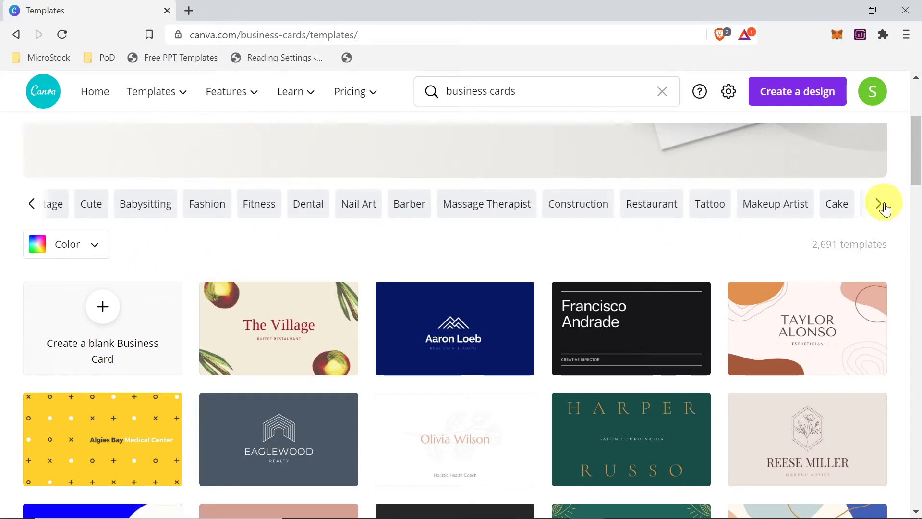
{"action": "left_click", "coordinate": [885, 209]}
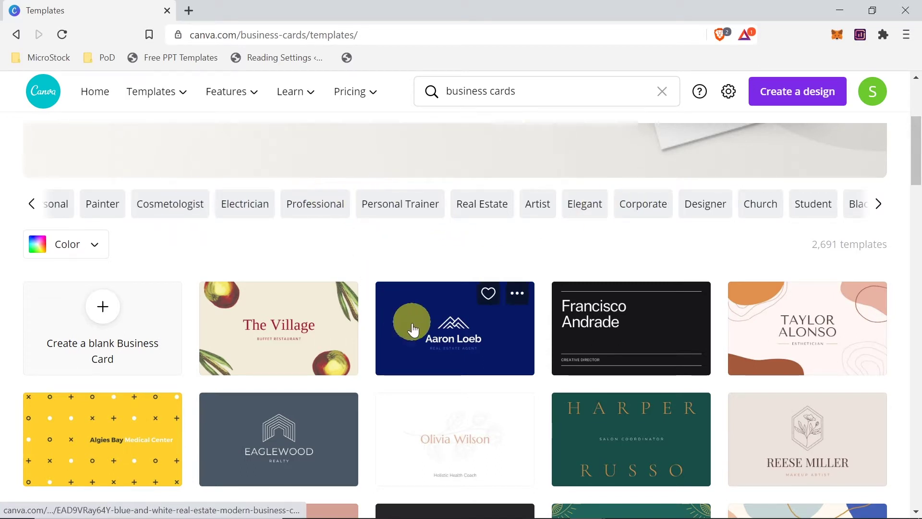
{"action": "scroll", "coordinate": [457, 264], "scroll_direction": "down", "scroll_amount": 1}
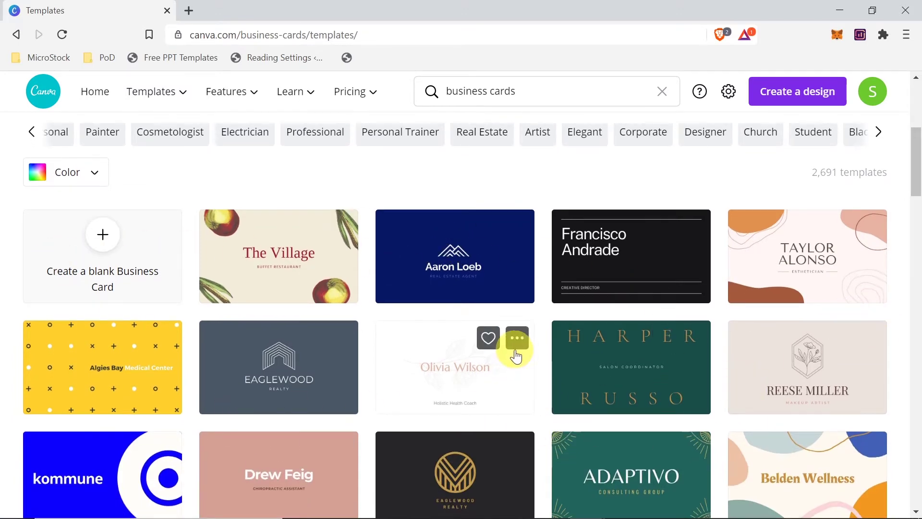
{"action": "scroll", "coordinate": [509, 353], "scroll_direction": "down", "scroll_amount": 1}
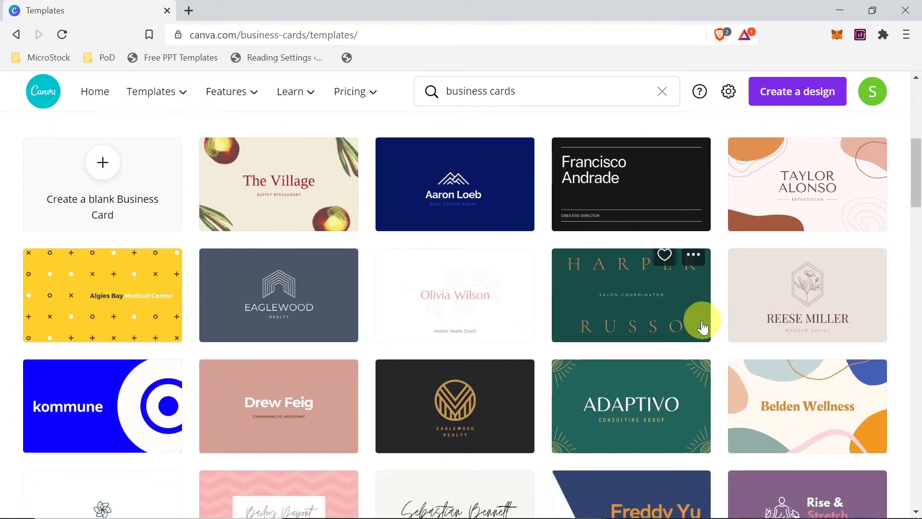
{"action": "scroll", "coordinate": [701, 321], "scroll_direction": "down", "scroll_amount": 1}
{"action": "scroll", "coordinate": [696, 269], "scroll_direction": "down", "scroll_amount": 2}
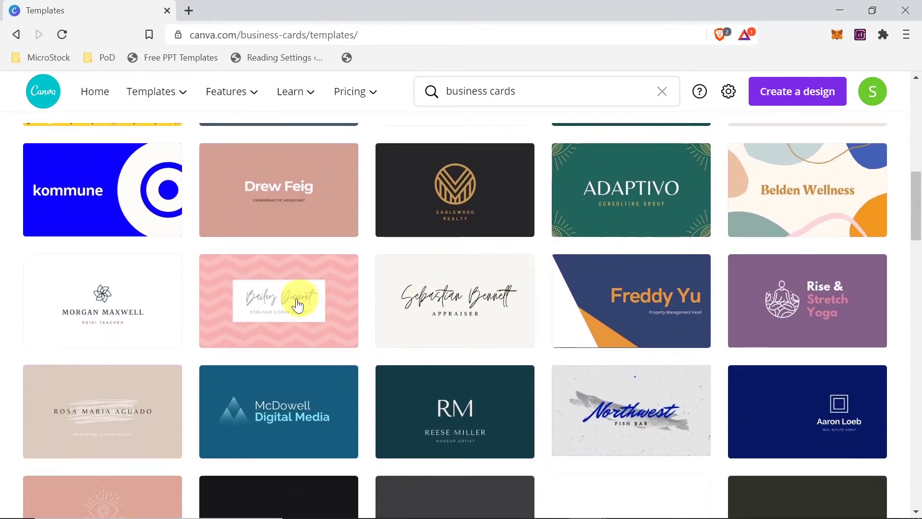
{"action": "left_click", "coordinate": [101, 300]}
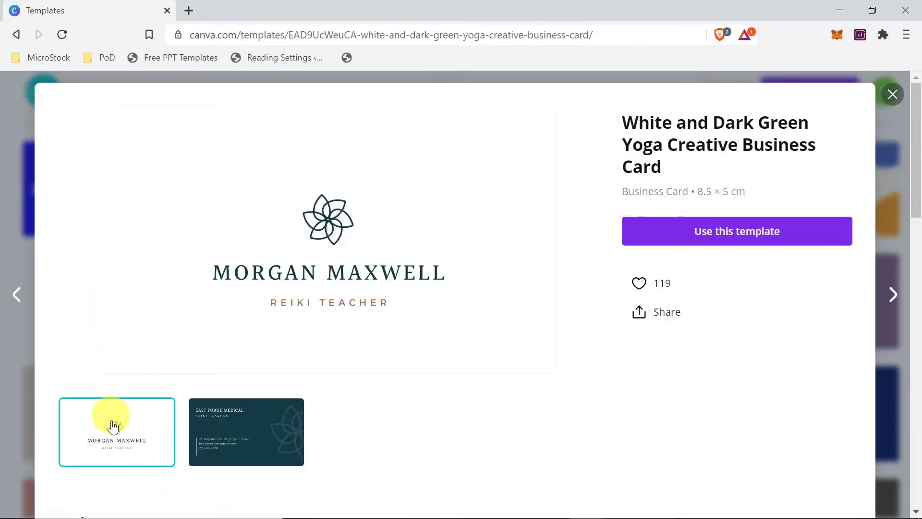
Preview both sides of the yoga business card template and start a new design from it
{"action": "left_click", "coordinate": [243, 444]}
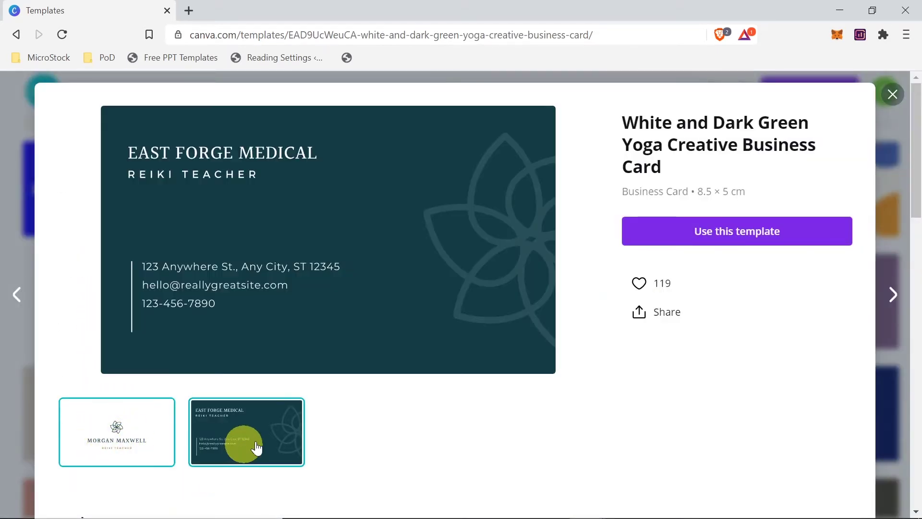
{"action": "left_click", "coordinate": [107, 422]}
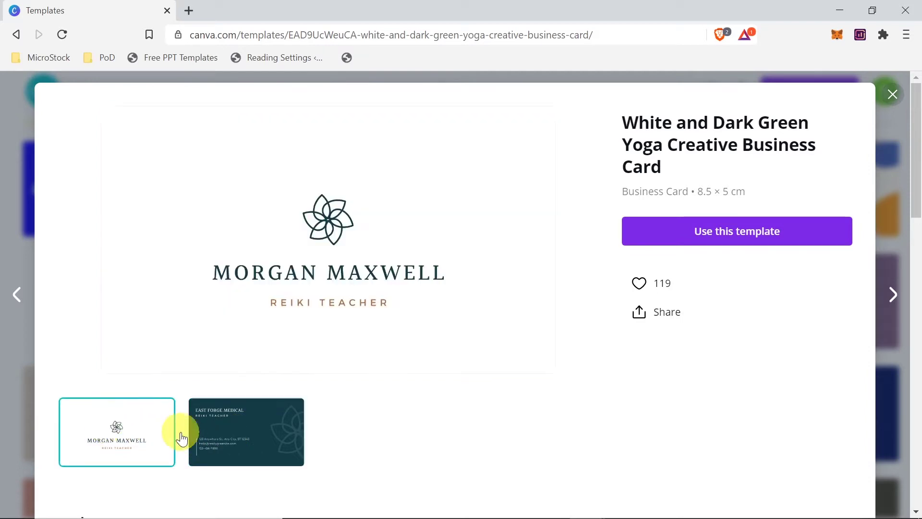
{"action": "left_click", "coordinate": [255, 456]}
{"action": "left_click", "coordinate": [123, 424]}
{"action": "left_click", "coordinate": [206, 435]}
{"action": "left_click", "coordinate": [243, 439]}
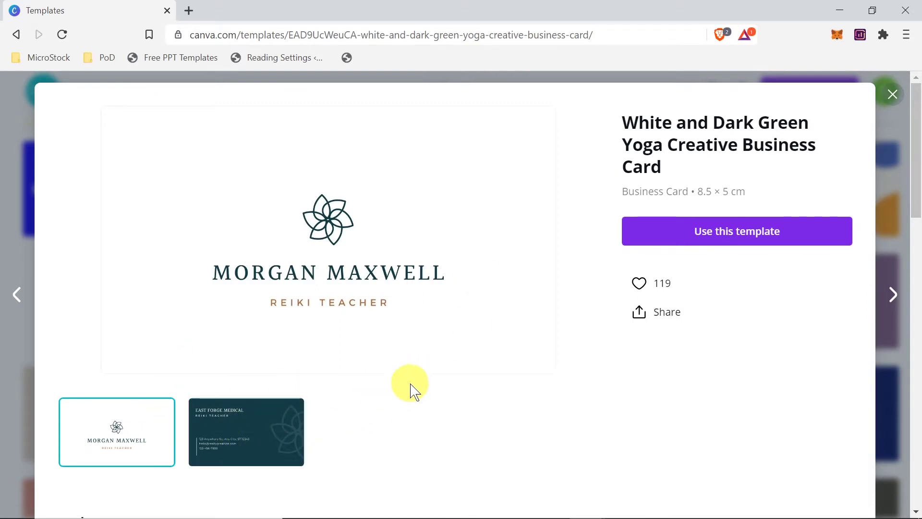
{"action": "left_click", "coordinate": [743, 237]}
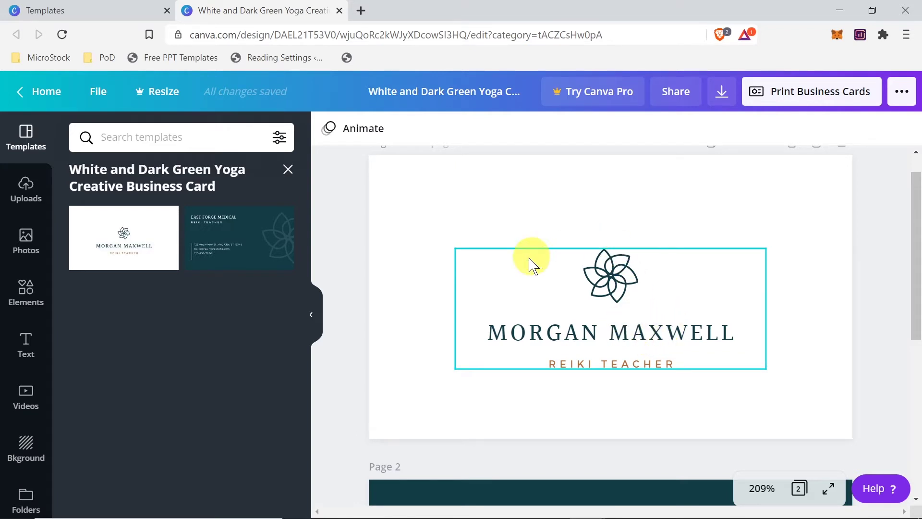
Replace the person's name on the front of the card with THEAPPSWORLD
{"action": "left_click", "coordinate": [582, 339]}
{"action": "left_click", "coordinate": [582, 341]}
{"action": "left_click", "coordinate": [613, 363]}
{"action": "left_click", "coordinate": [611, 270]}
{"action": "left_click", "coordinate": [610, 328]}
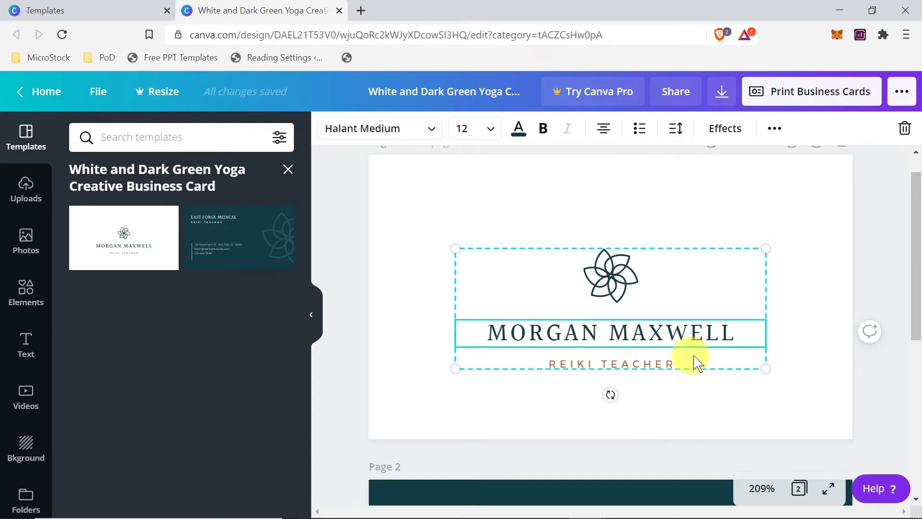
{"action": "double_click", "coordinate": [677, 338]}
{"action": "left_click", "coordinate": [720, 331]}
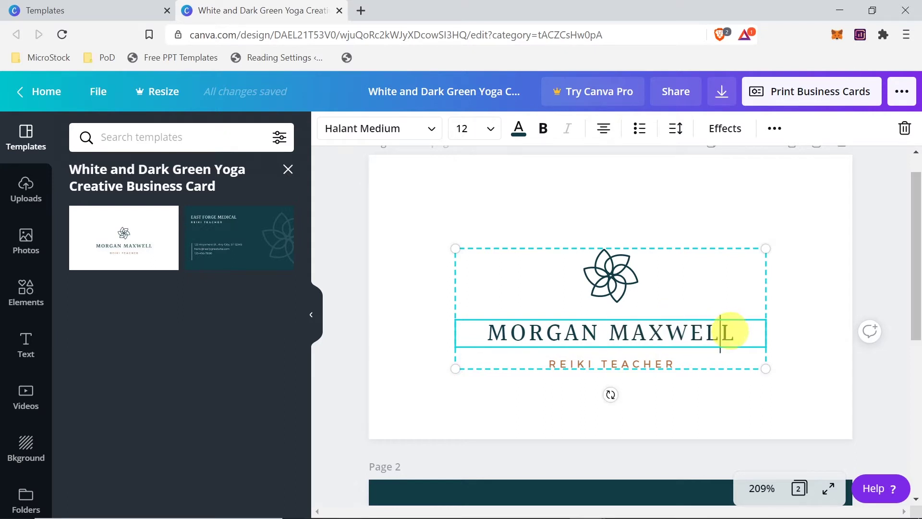
{"action": "left_click_drag", "start_coordinate": [734, 330], "coordinate": [483, 324]}
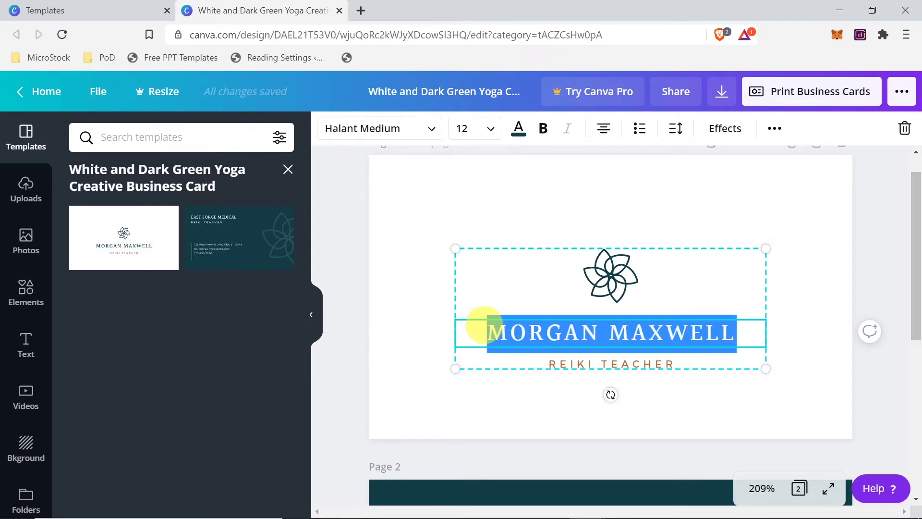
{"action": "type", "text": "THEAPPSWORLD"}
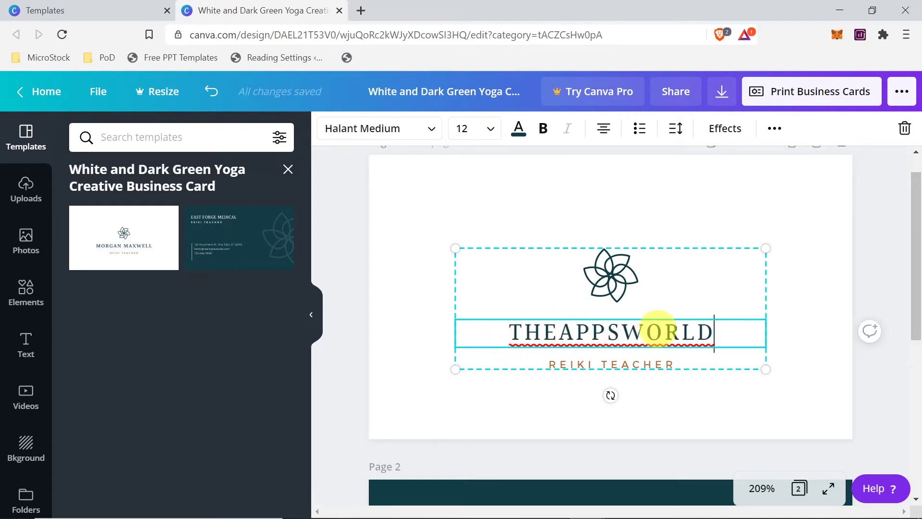
{"action": "left_click_drag", "start_coordinate": [743, 329], "coordinate": [488, 334]}
Change the job title beneath the main heading on the card's front to YOUTUBER
{"action": "left_click", "coordinate": [581, 366]}
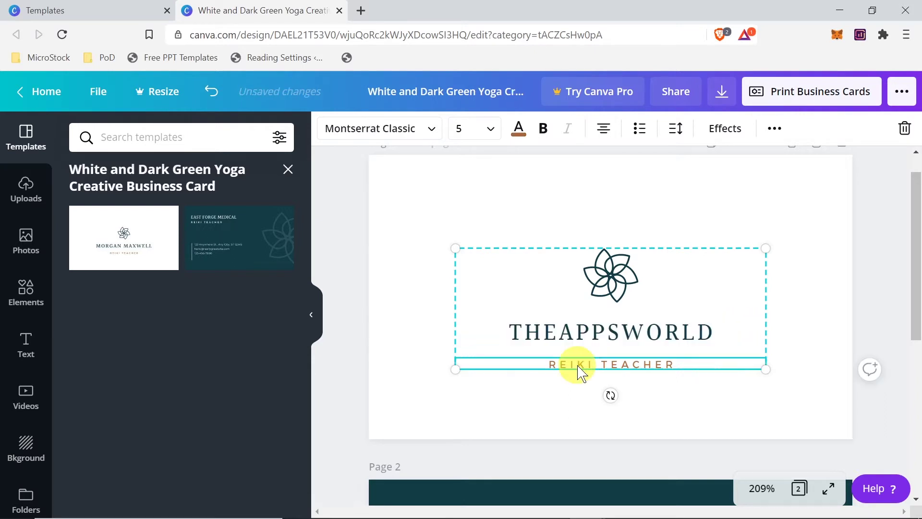
{"action": "left_click_drag", "start_coordinate": [581, 366], "coordinate": [534, 351]}
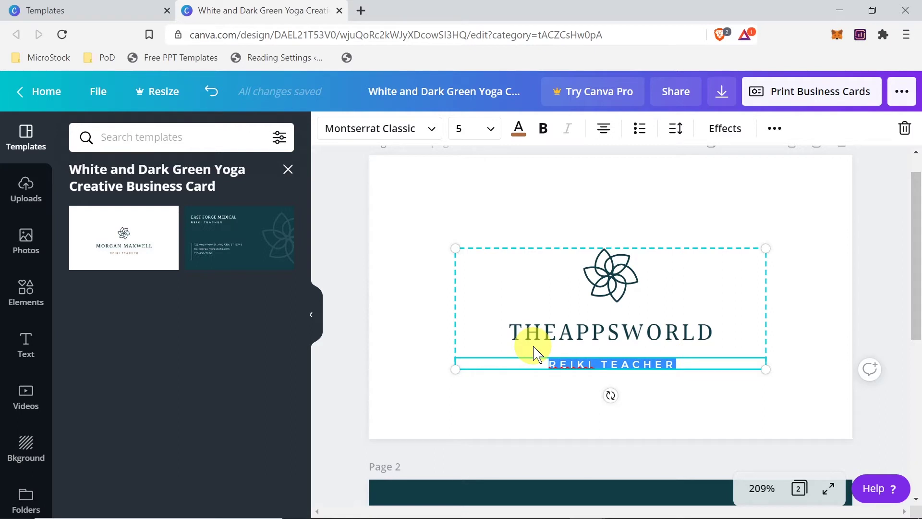
{"action": "type", "text": "YOUTUBER"}
Delete the flower logo above the THEAPPSWORLD heading on the card's front
{"action": "left_click", "coordinate": [598, 288]}
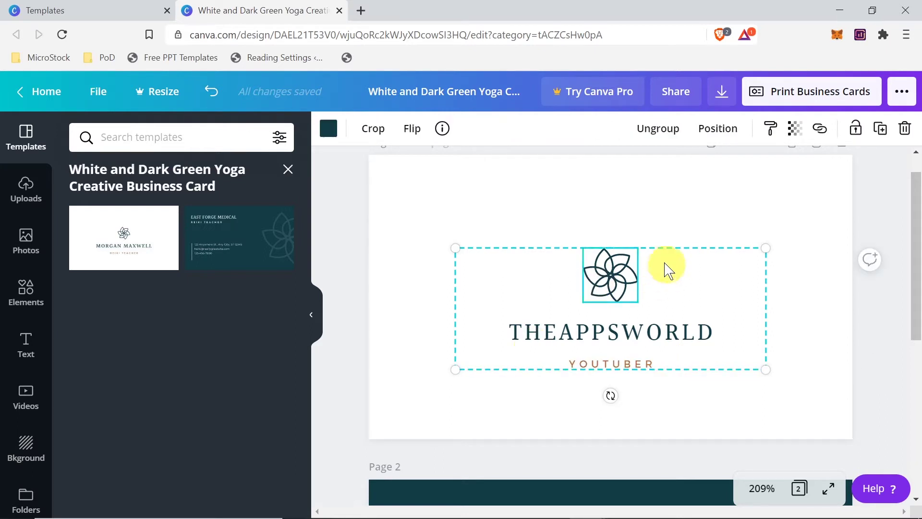
{"action": "key", "text": "ctrl+z"}
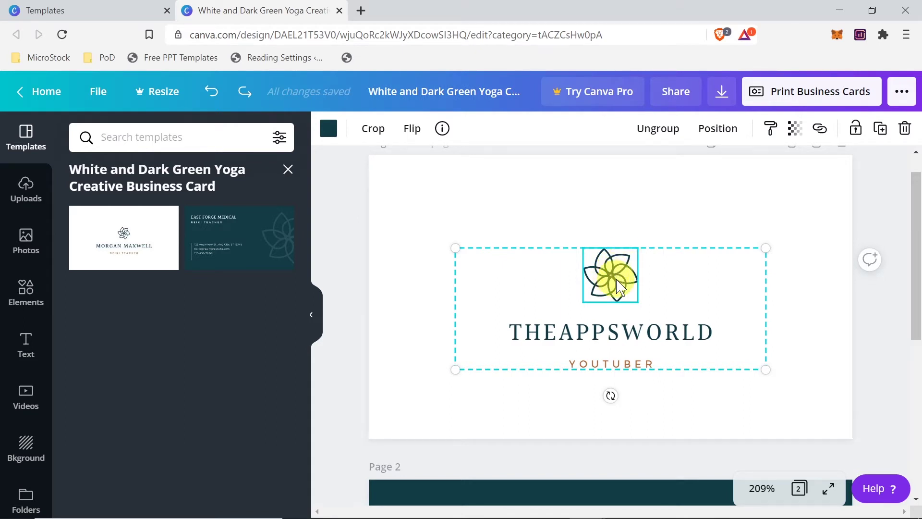
{"action": "key", "text": "Delete"}
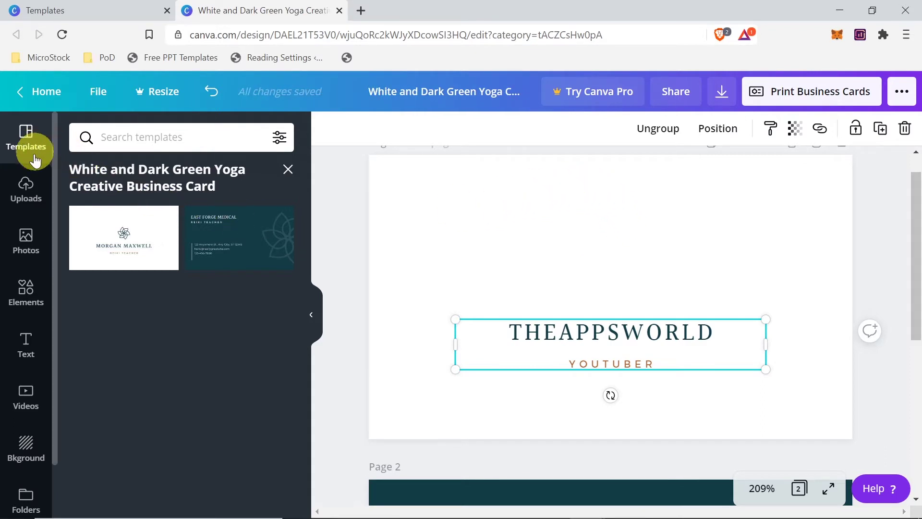
Look through the uploaded images and the library of lines, shapes, frames, stickers and illustration collections for a replacement logo
{"action": "left_click", "coordinate": [28, 190]}
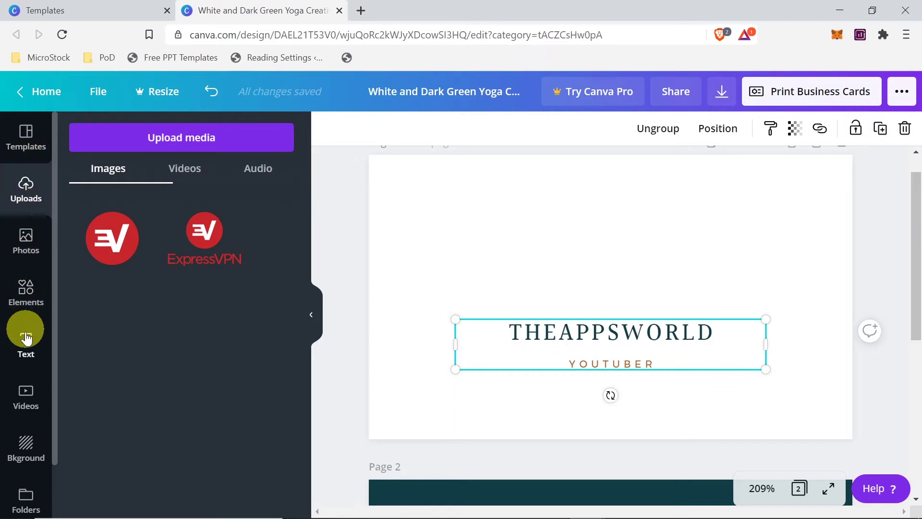
{"action": "left_click", "coordinate": [28, 294]}
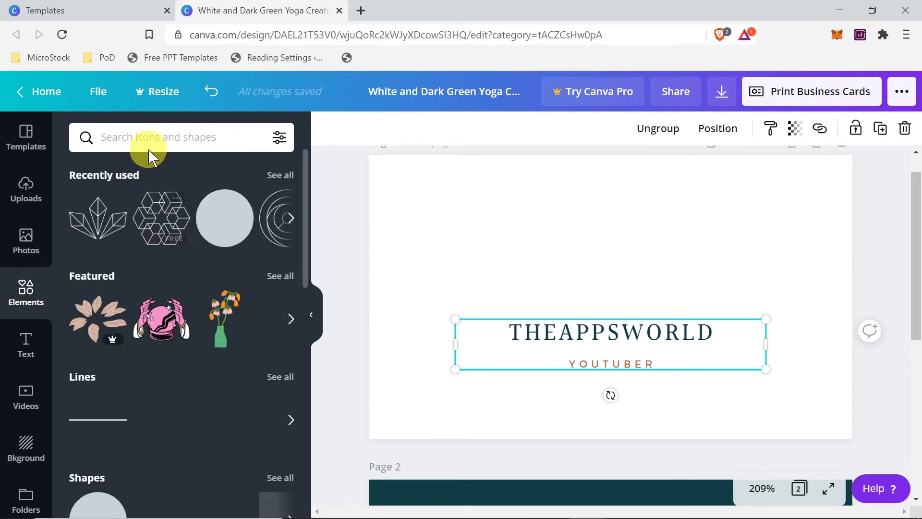
{"action": "left_click", "coordinate": [105, 137]}
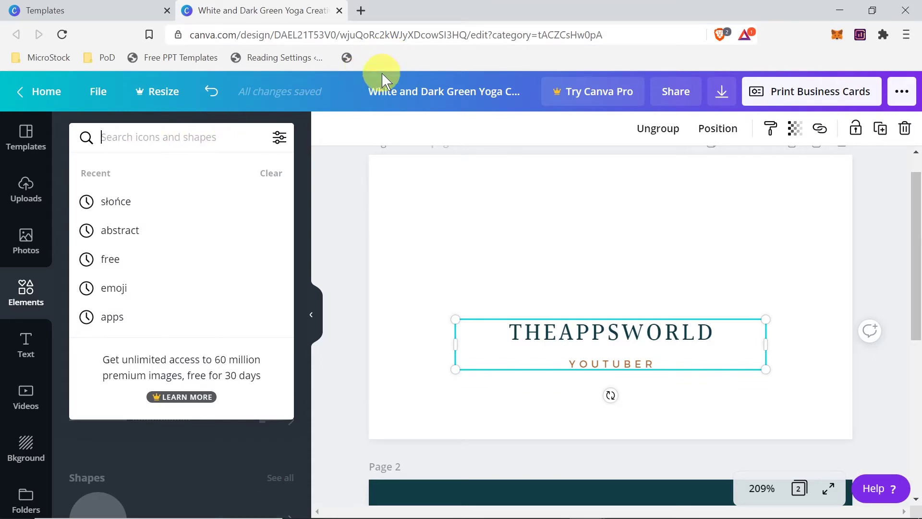
{"action": "left_click", "coordinate": [303, 115]}
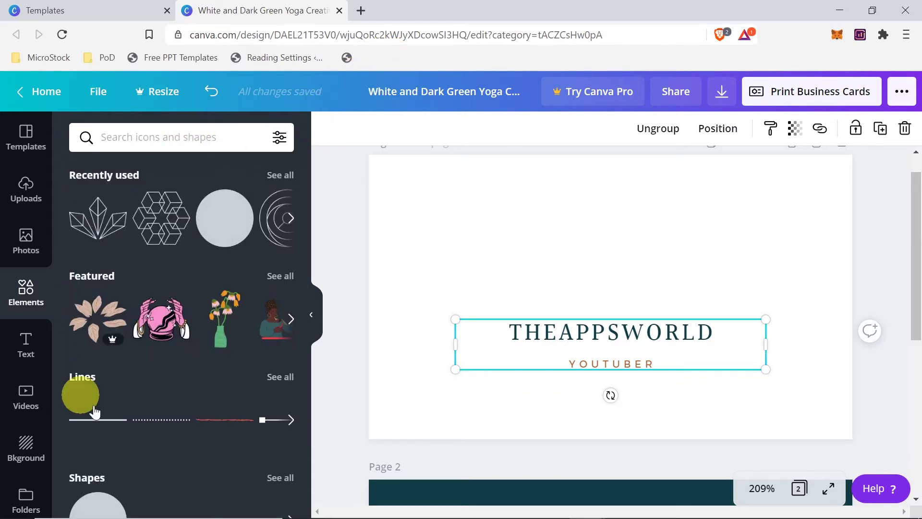
{"action": "scroll", "coordinate": [202, 286], "scroll_direction": "down", "scroll_amount": 2}
{"action": "scroll", "coordinate": [201, 286], "scroll_direction": "down", "scroll_amount": 7}
{"action": "scroll", "coordinate": [91, 331], "scroll_direction": "down", "scroll_amount": 6}
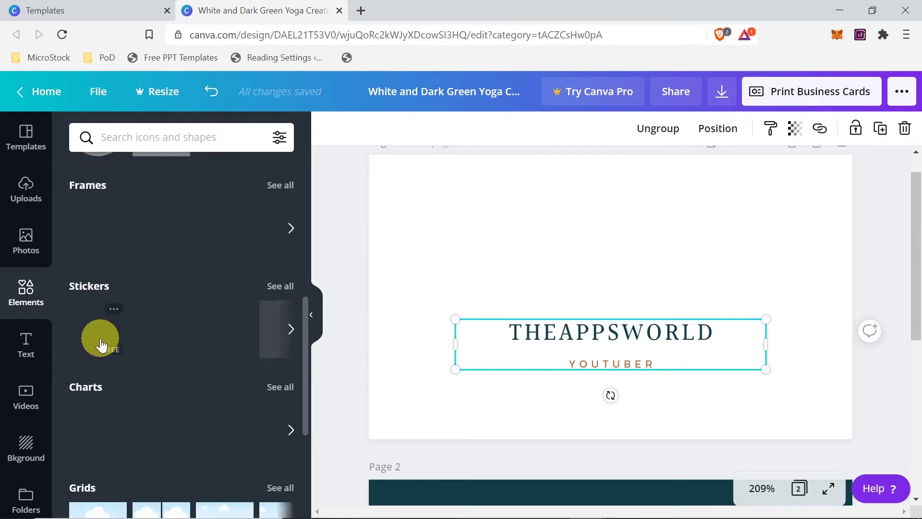
{"action": "scroll", "coordinate": [99, 264], "scroll_direction": "down", "scroll_amount": 2}
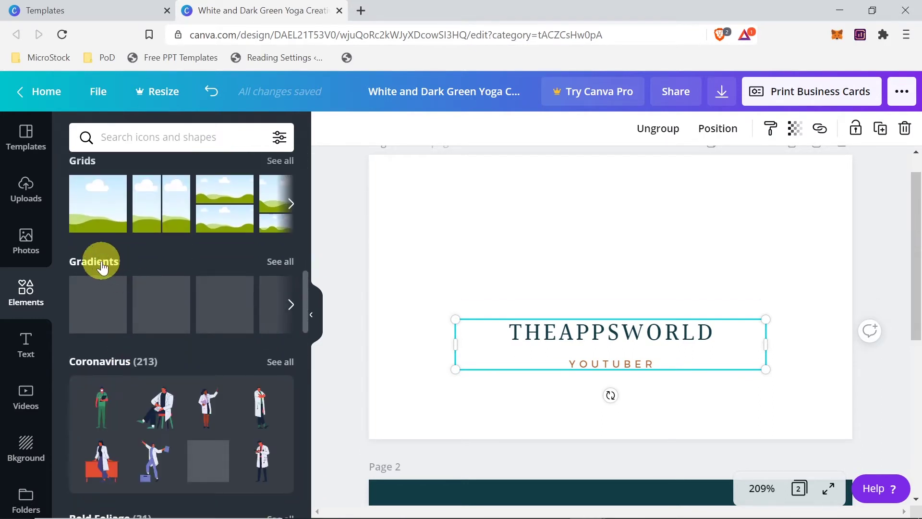
{"action": "scroll", "coordinate": [113, 370], "scroll_direction": "down", "scroll_amount": 3}
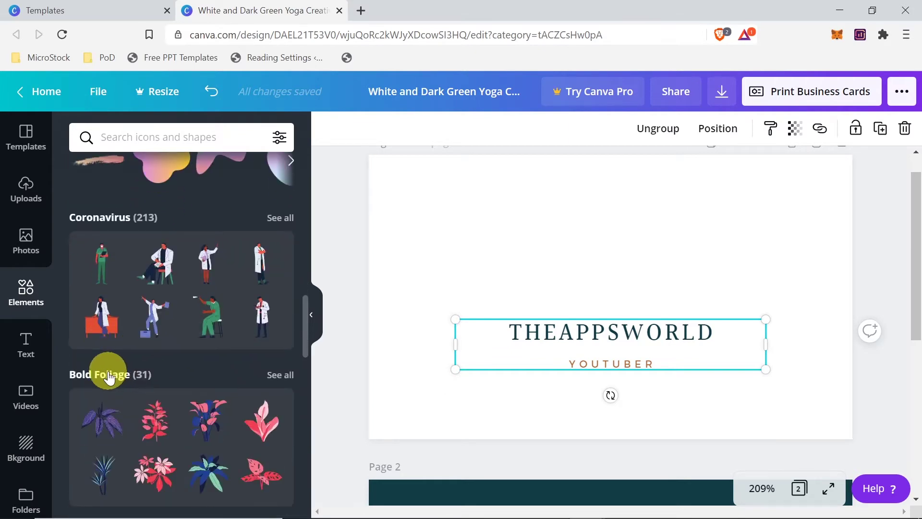
{"action": "scroll", "coordinate": [110, 376], "scroll_direction": "down", "scroll_amount": 8}
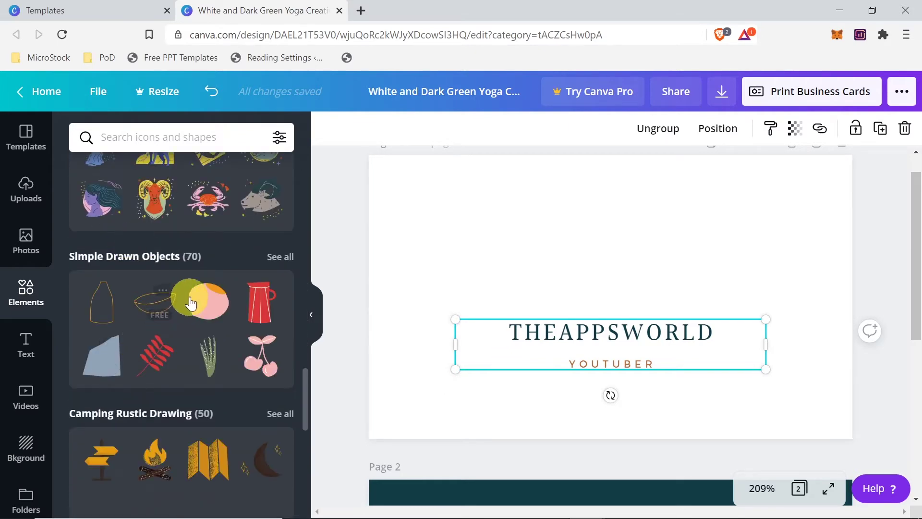
Add the recently used geometric three-leaf outline graphic to the front of the card
{"action": "scroll", "coordinate": [192, 300], "scroll_direction": "up", "scroll_amount": 15}
{"action": "scroll", "coordinate": [189, 305], "scroll_direction": "up", "scroll_amount": 5}
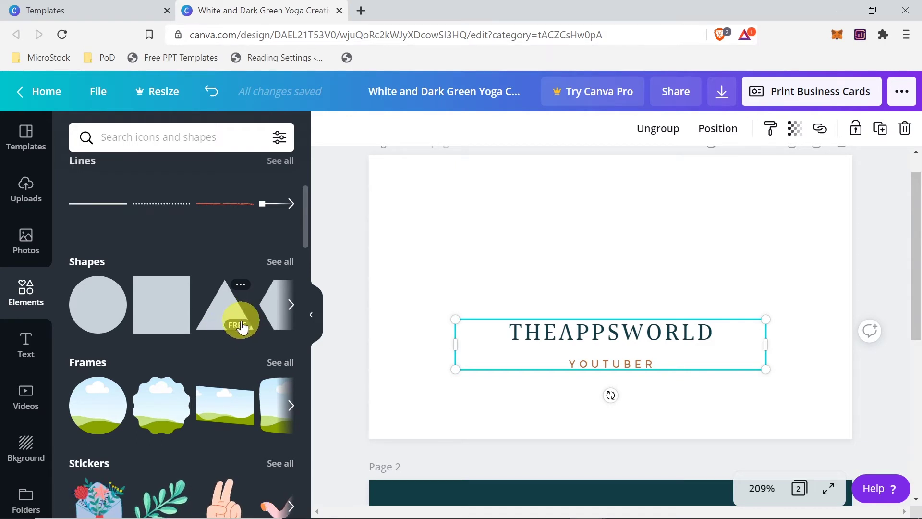
{"action": "scroll", "coordinate": [243, 331], "scroll_direction": "up", "scroll_amount": 5}
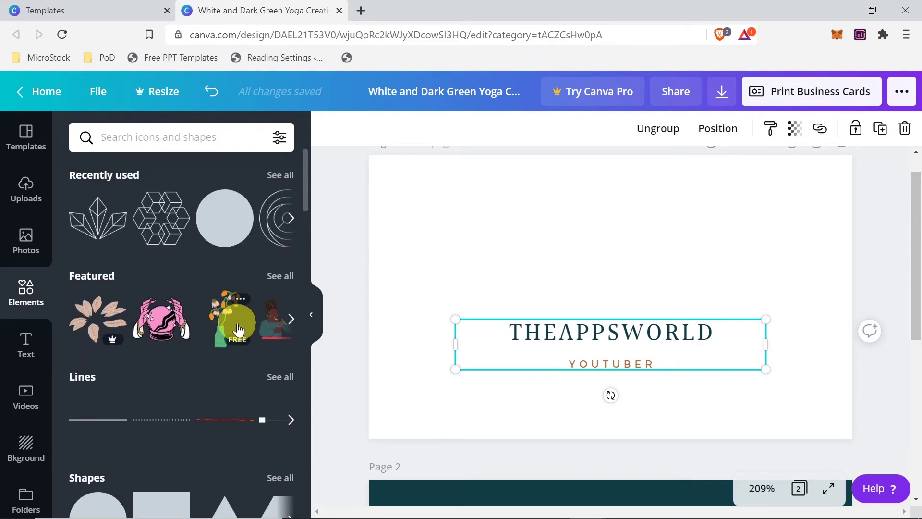
{"action": "left_click", "coordinate": [97, 221]}
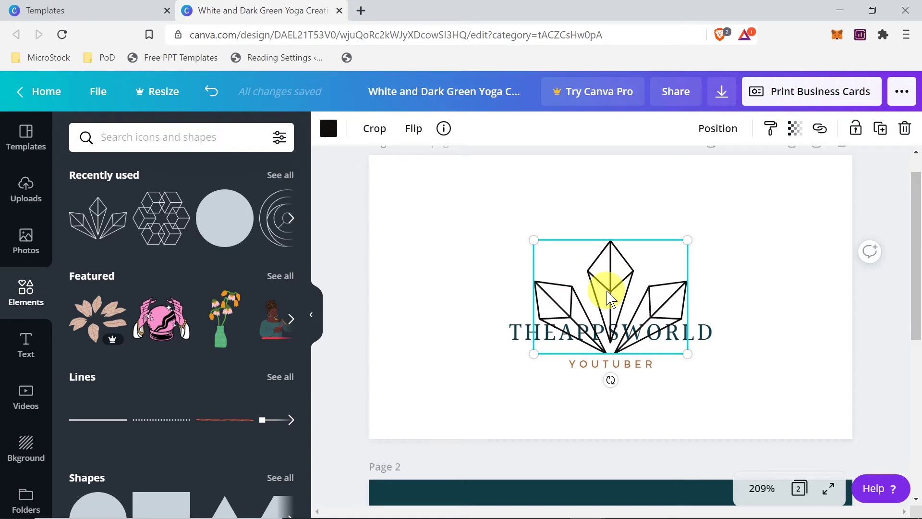
Shrink the three-leaf graphic on the card's front and centre it just above the THEAPPSWORLD heading
{"action": "left_click_drag", "start_coordinate": [610, 267], "coordinate": [608, 246]}
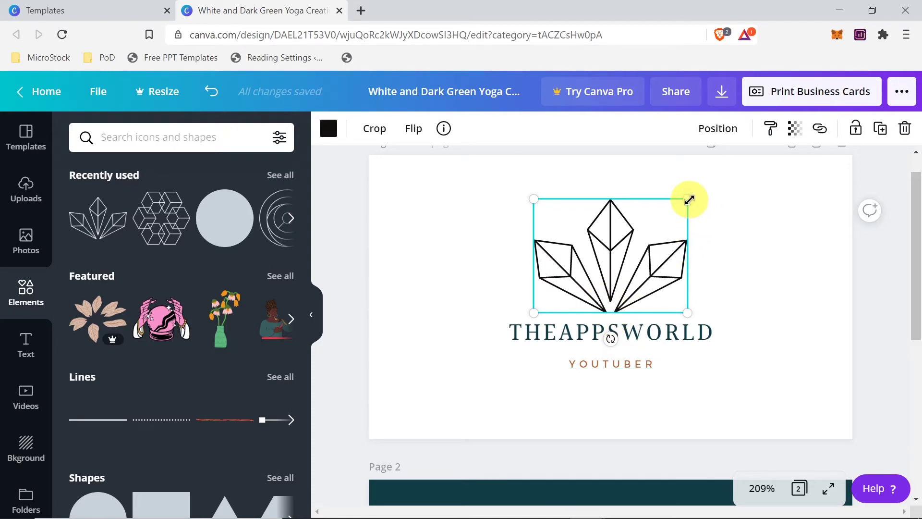
{"action": "left_click_drag", "start_coordinate": [689, 199], "coordinate": [684, 224]}
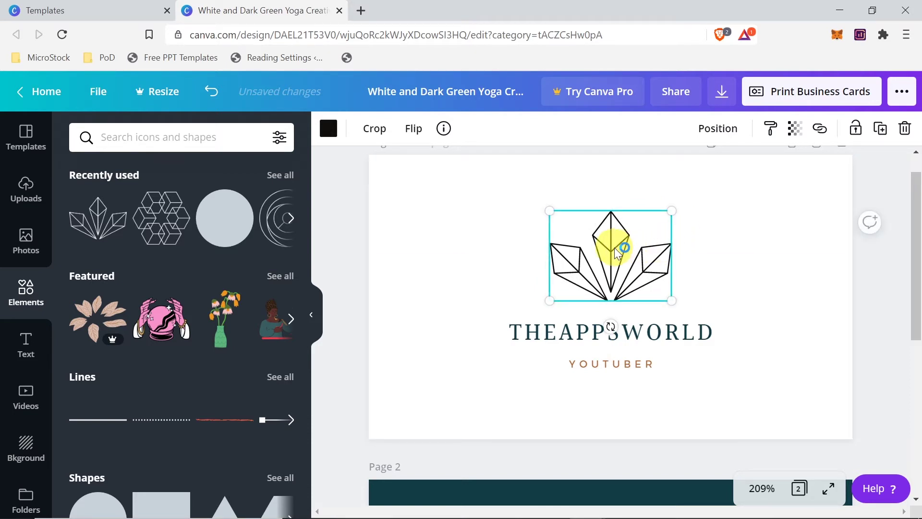
{"action": "left_click_drag", "start_coordinate": [615, 250], "coordinate": [615, 257]}
{"action": "left_click", "coordinate": [770, 236]}
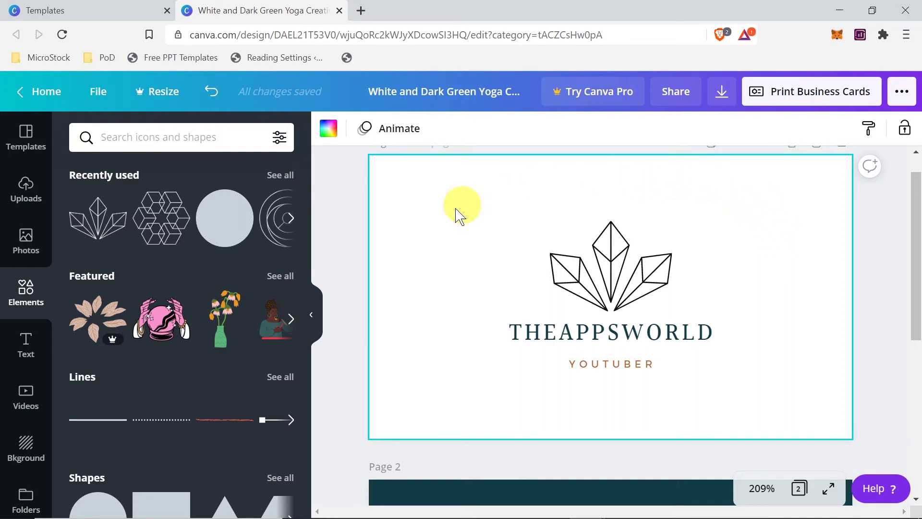
{"action": "left_click", "coordinate": [895, 278]}
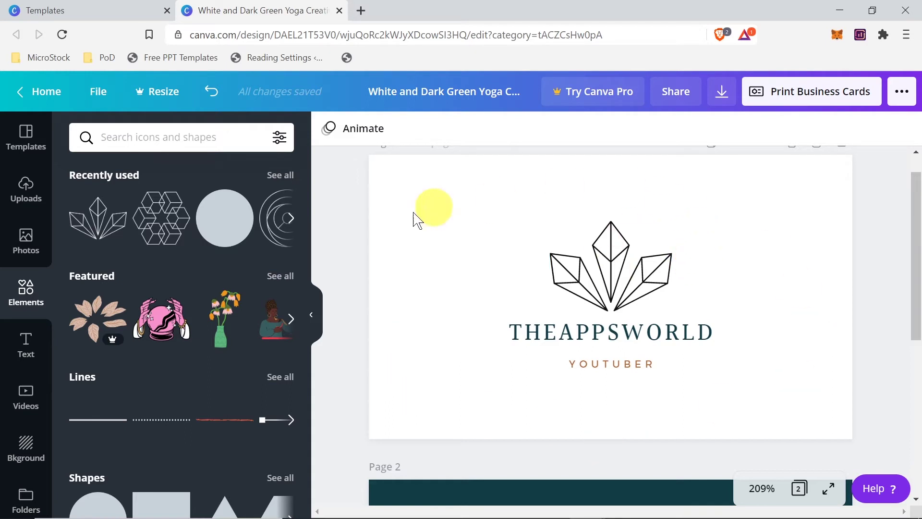
Try pink, purple, grey, blue and orange backgrounds on the card's front and settle on yellow
{"action": "left_click", "coordinate": [787, 199]}
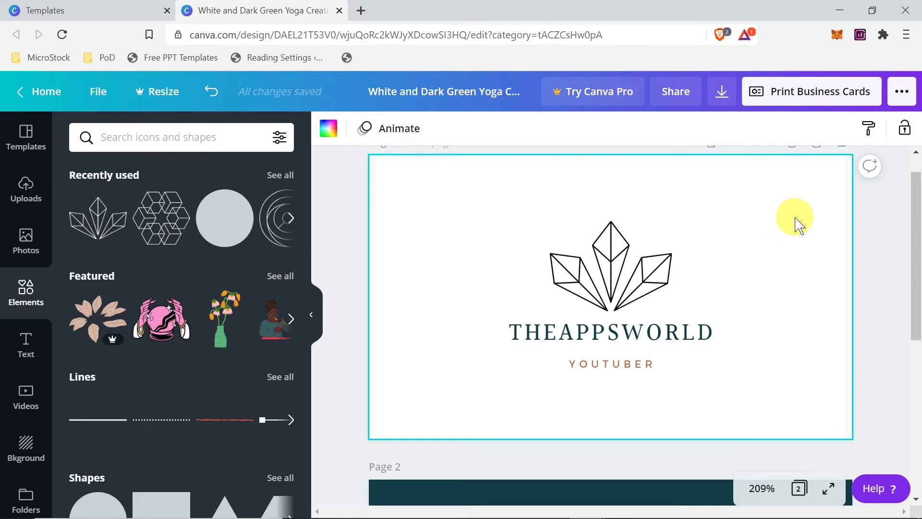
{"action": "left_click", "coordinate": [330, 130]}
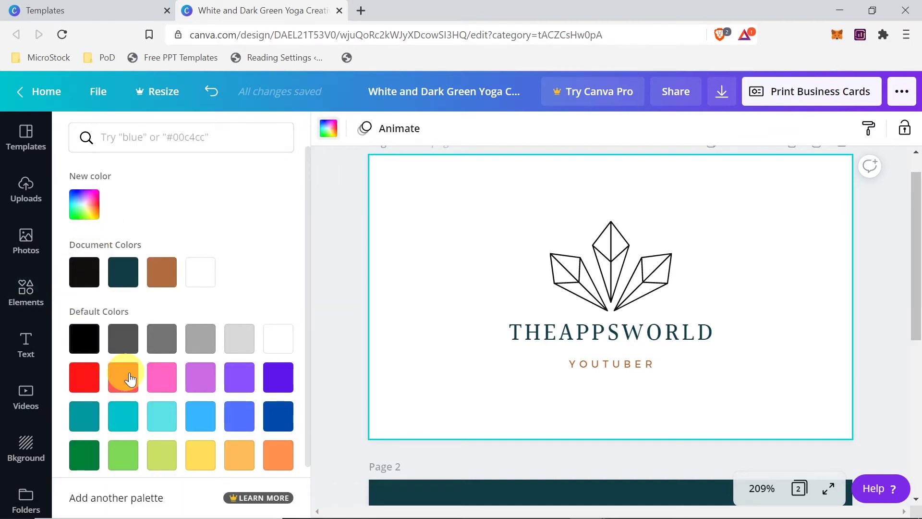
{"action": "left_click", "coordinate": [162, 377]}
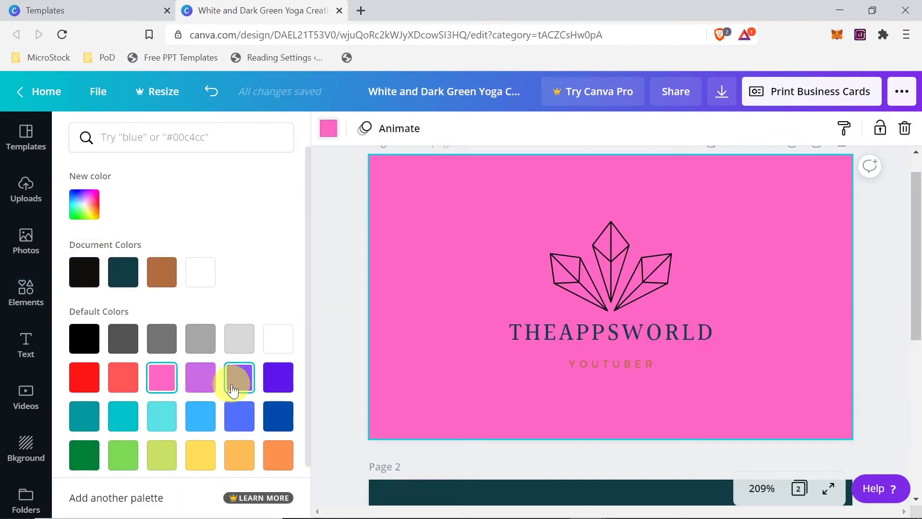
{"action": "left_click", "coordinate": [233, 384]}
{"action": "left_click", "coordinate": [241, 342]}
{"action": "left_click", "coordinate": [275, 387]}
{"action": "left_click", "coordinate": [274, 417]}
{"action": "left_click", "coordinate": [240, 461]}
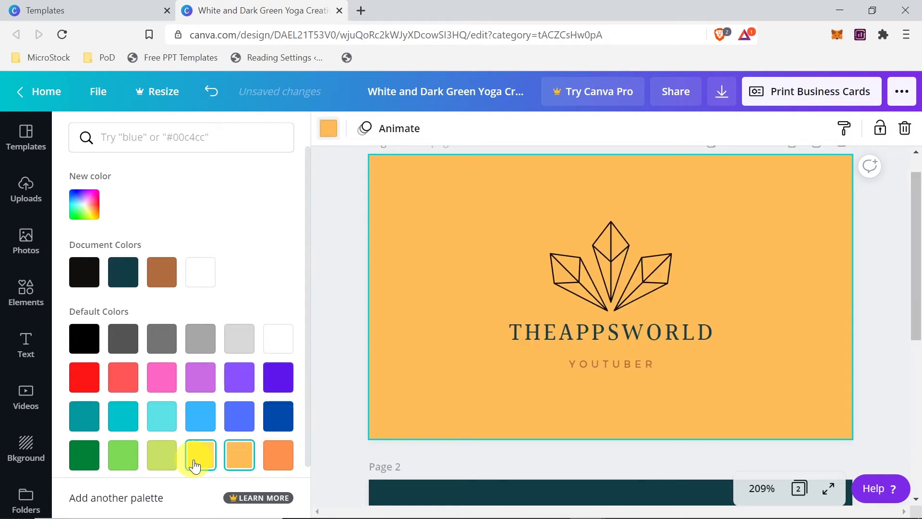
{"action": "left_click", "coordinate": [194, 464]}
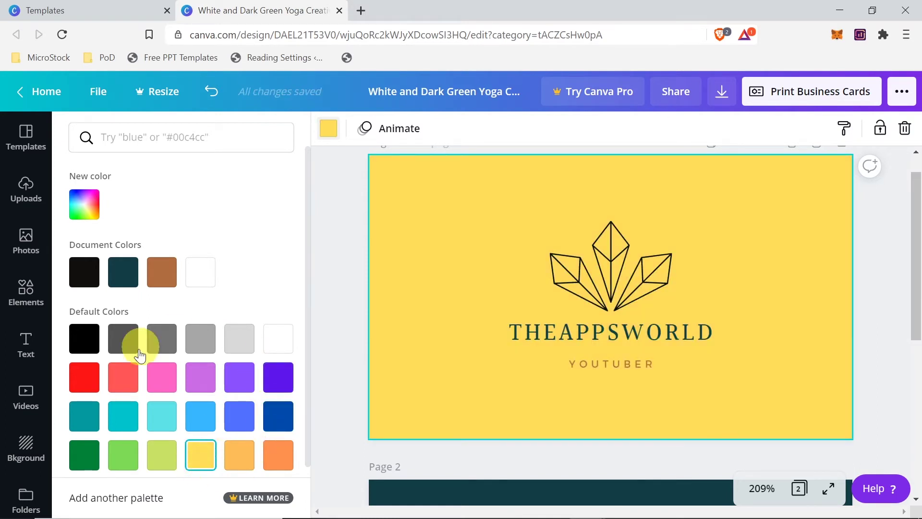
{"action": "left_click", "coordinate": [359, 204]}
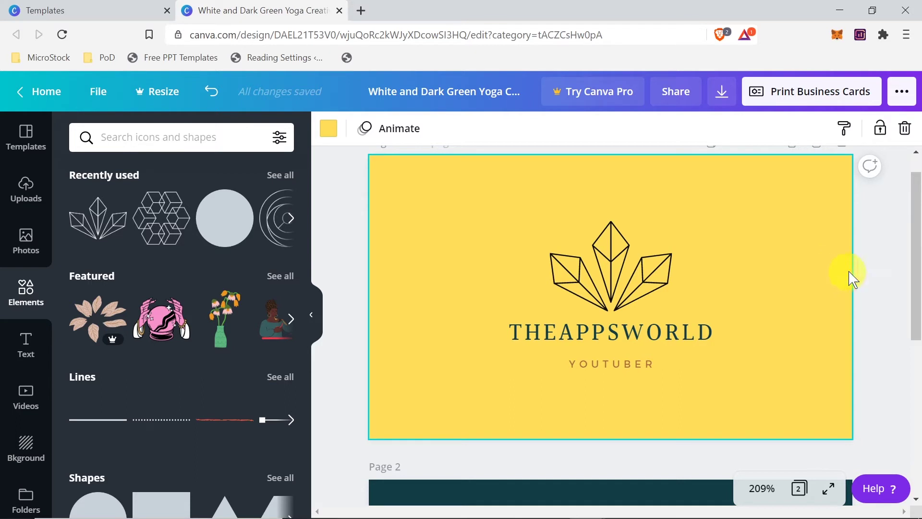
On the card's back, change the heading to THEAPPSWORLD, the job title to YOUTUBER, and update the contact e-mail's domain
{"action": "scroll", "coordinate": [890, 244], "scroll_direction": "down", "scroll_amount": 5}
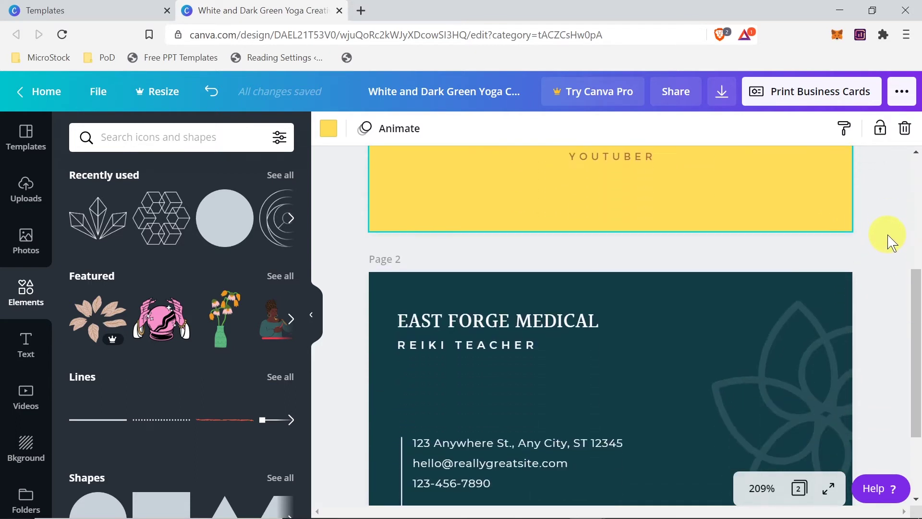
{"action": "scroll", "coordinate": [891, 244], "scroll_direction": "down", "scroll_amount": 1}
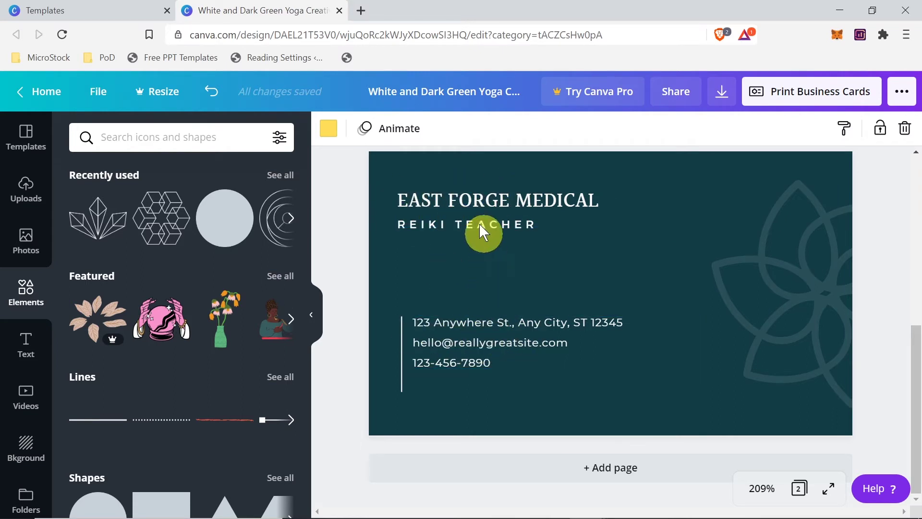
{"action": "left_click", "coordinate": [434, 200]}
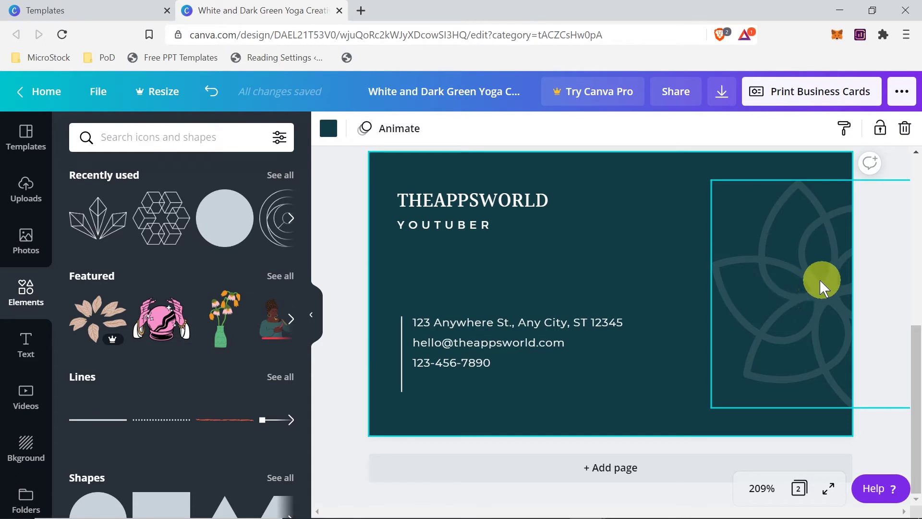
Replace the large flower on the card's back with the recently used three-leaf outline graphic
{"action": "left_click", "coordinate": [808, 292]}
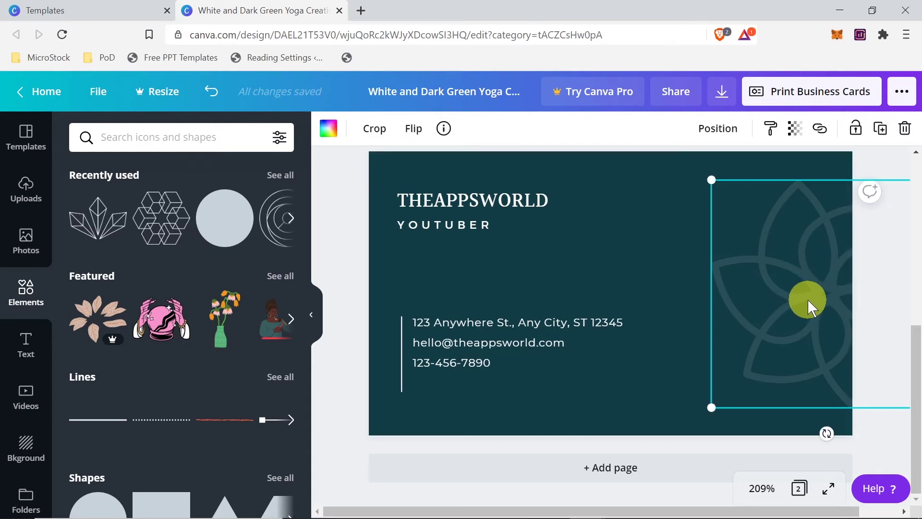
{"action": "key", "text": "Delete"}
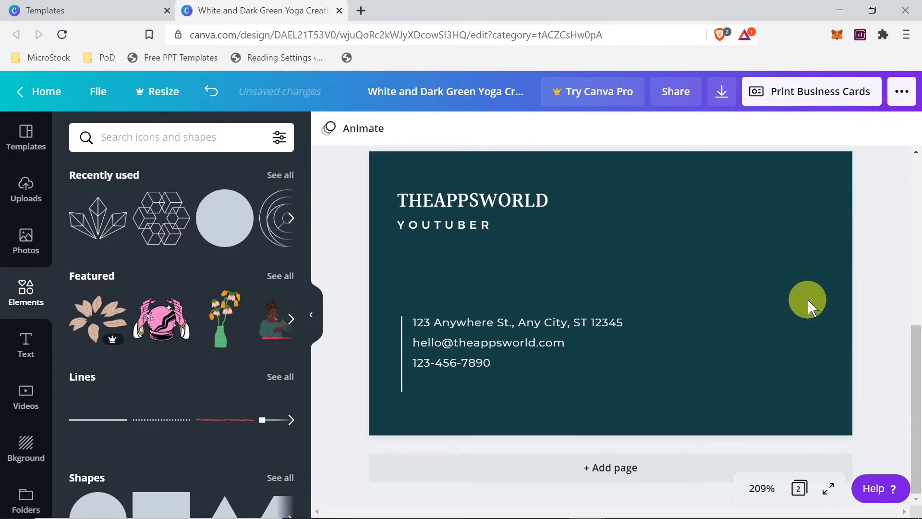
{"action": "mouse_move", "coordinate": [107, 226]}
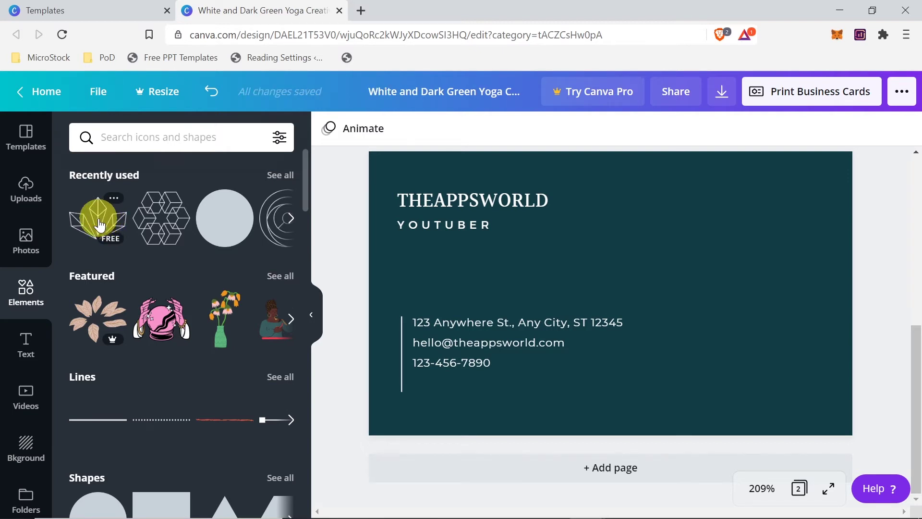
{"action": "left_click", "coordinate": [99, 225]}
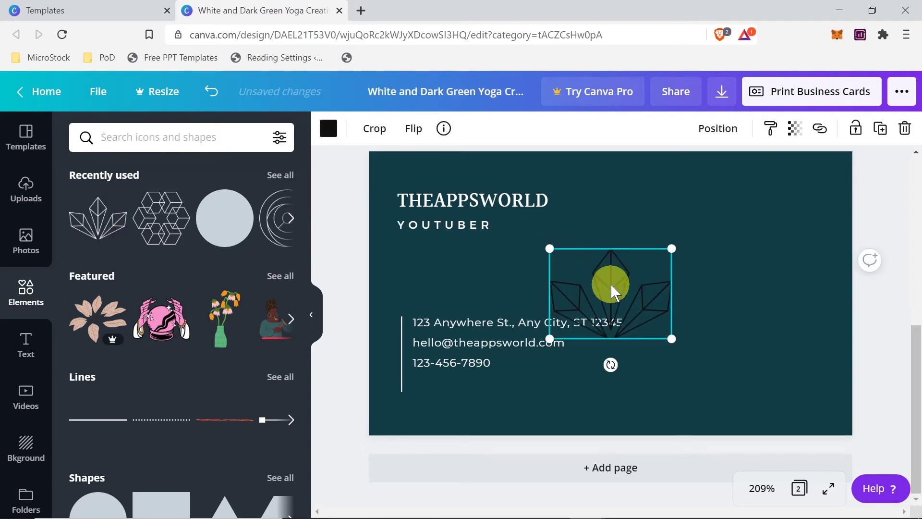
Rotate the leaf graphic a quarter turn counter-clockwise, enlarge it, and place it slightly overhanging the card's right edge
{"action": "left_click_drag", "start_coordinate": [618, 286], "coordinate": [730, 263]}
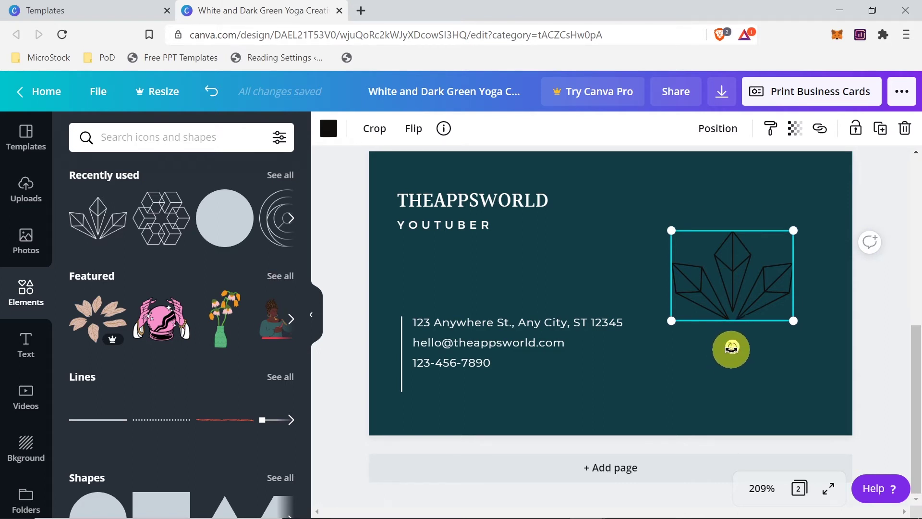
{"action": "left_click_drag", "start_coordinate": [732, 349], "coordinate": [873, 279]}
{"action": "left_click_drag", "start_coordinate": [733, 280], "coordinate": [817, 278]}
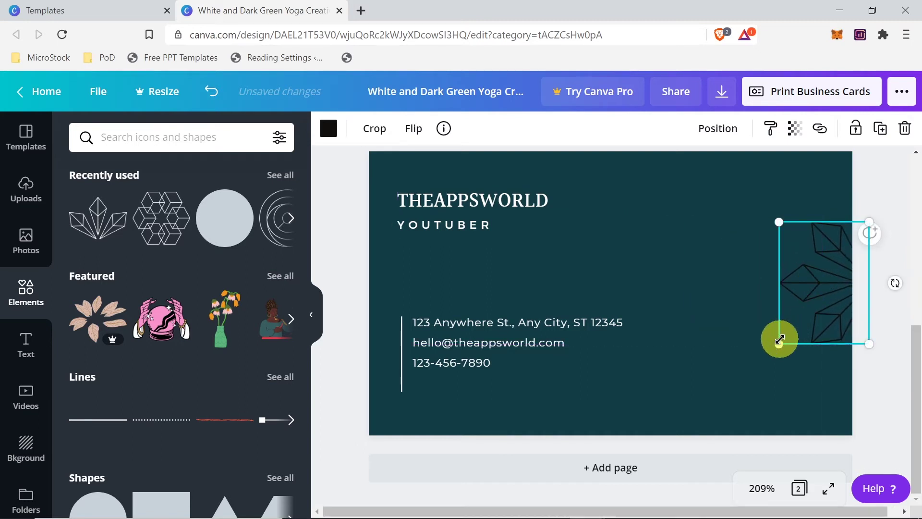
{"action": "left_click_drag", "start_coordinate": [778, 343], "coordinate": [725, 386]}
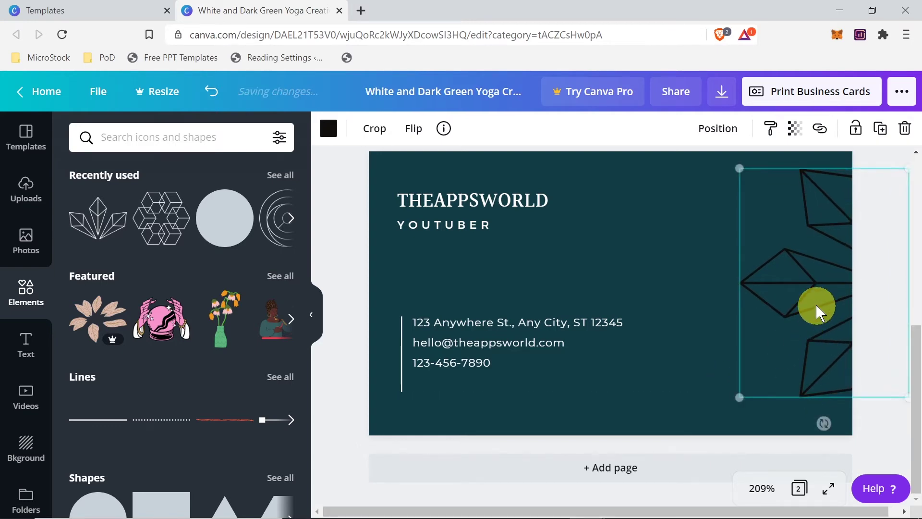
{"action": "left_click_drag", "start_coordinate": [794, 282], "coordinate": [770, 287]}
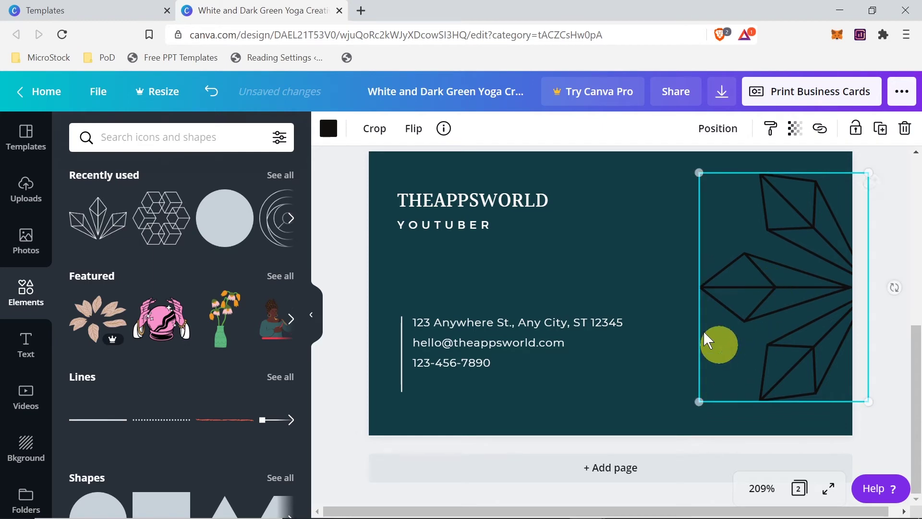
{"action": "left_click", "coordinate": [617, 262]}
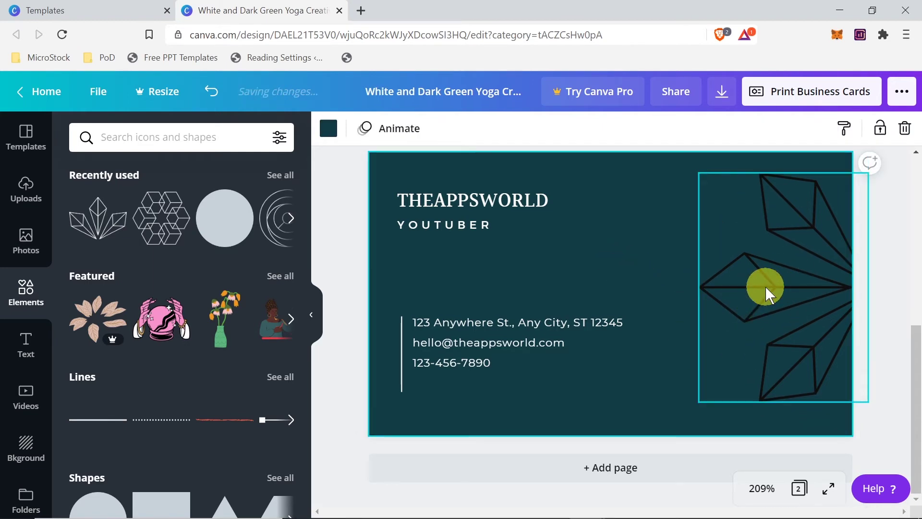
Try yellow, white, grey, sky blue and turquoise as the colour of the leaf graphic on the card's back
{"action": "left_click", "coordinate": [765, 287]}
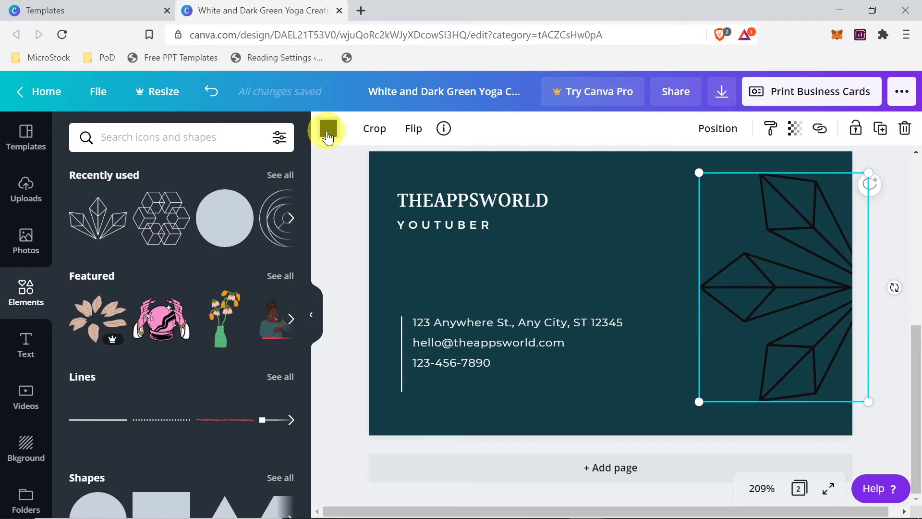
{"action": "left_click", "coordinate": [329, 128]}
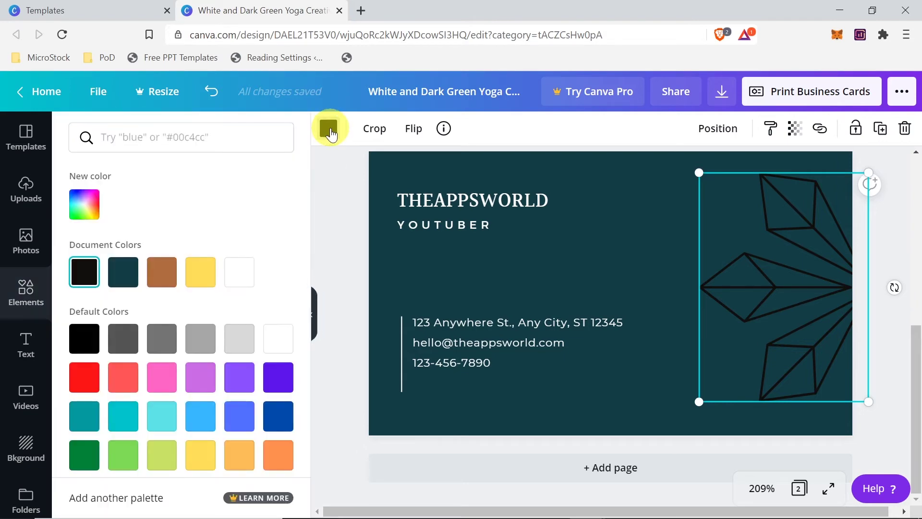
{"action": "left_click", "coordinate": [200, 283]}
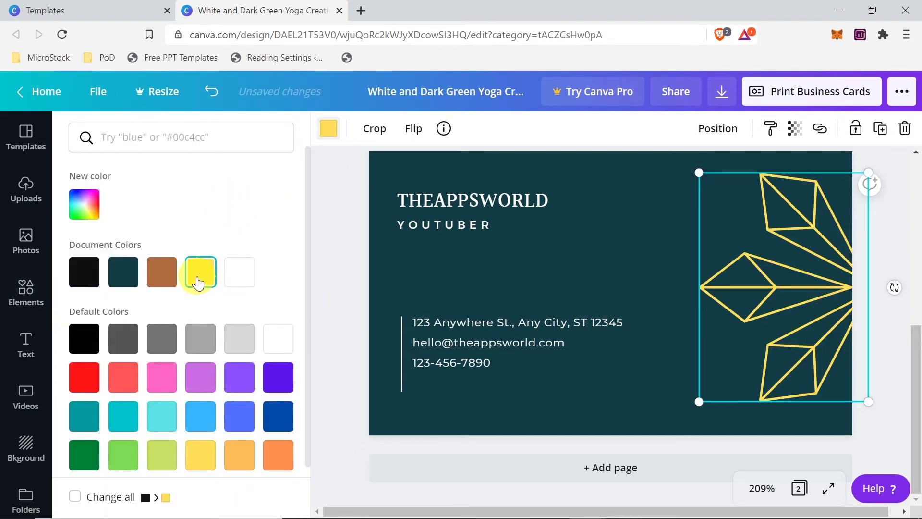
{"action": "left_click", "coordinate": [246, 277]}
{"action": "left_click", "coordinate": [200, 285]}
{"action": "left_click", "coordinate": [204, 342]}
{"action": "left_click", "coordinate": [233, 342]}
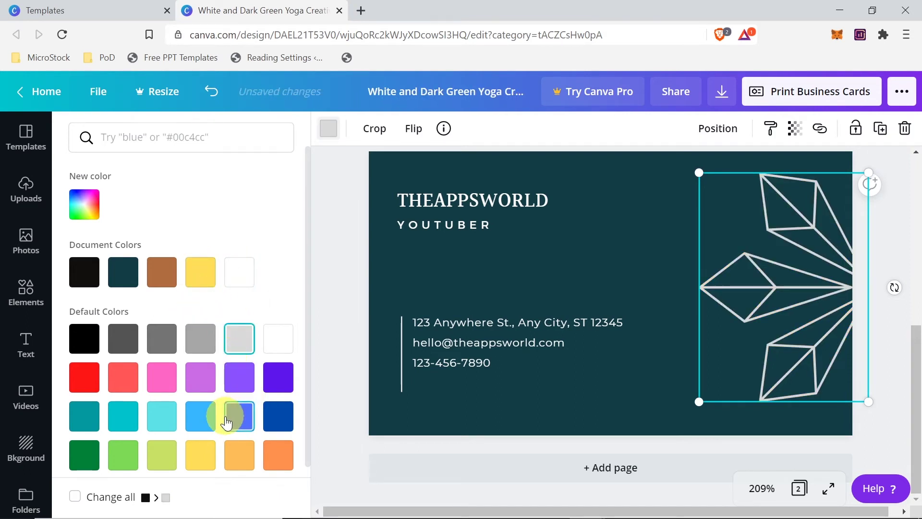
{"action": "left_click", "coordinate": [197, 420]}
{"action": "left_click", "coordinate": [163, 423]}
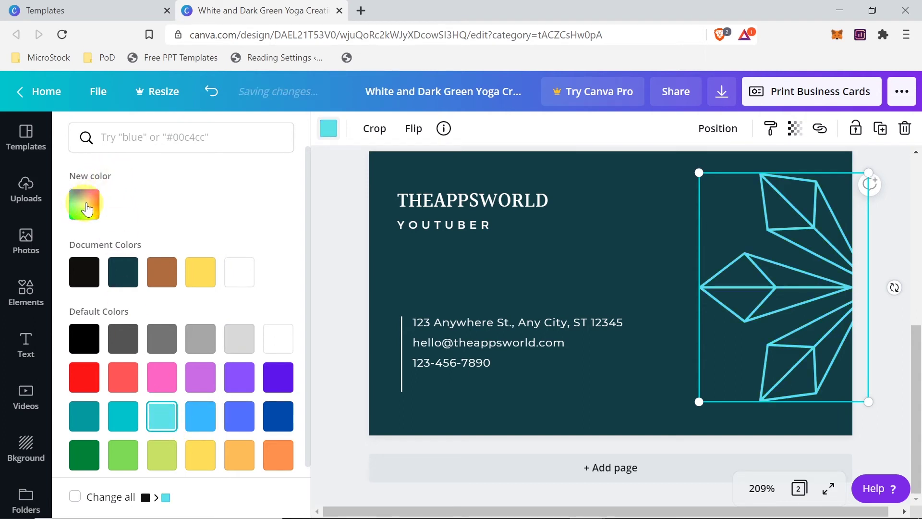
Mix a custom light blue, #86BEFF, for the leaf graphic on the card's back
{"action": "left_click", "coordinate": [86, 204]}
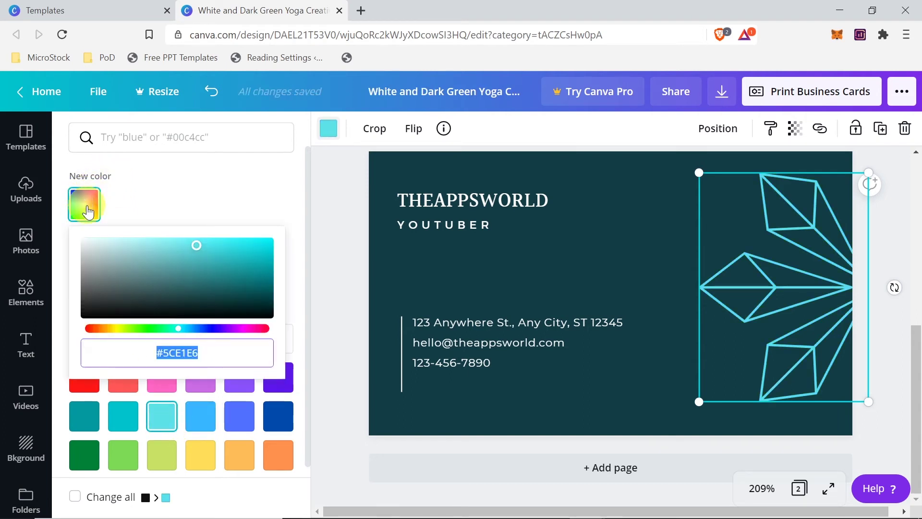
{"action": "left_click_drag", "start_coordinate": [161, 330], "coordinate": [243, 327]}
{"action": "left_click_drag", "start_coordinate": [254, 288], "coordinate": [268, 242]}
{"action": "left_click", "coordinate": [192, 328]}
{"action": "left_click_drag", "start_coordinate": [212, 282], "coordinate": [177, 232]}
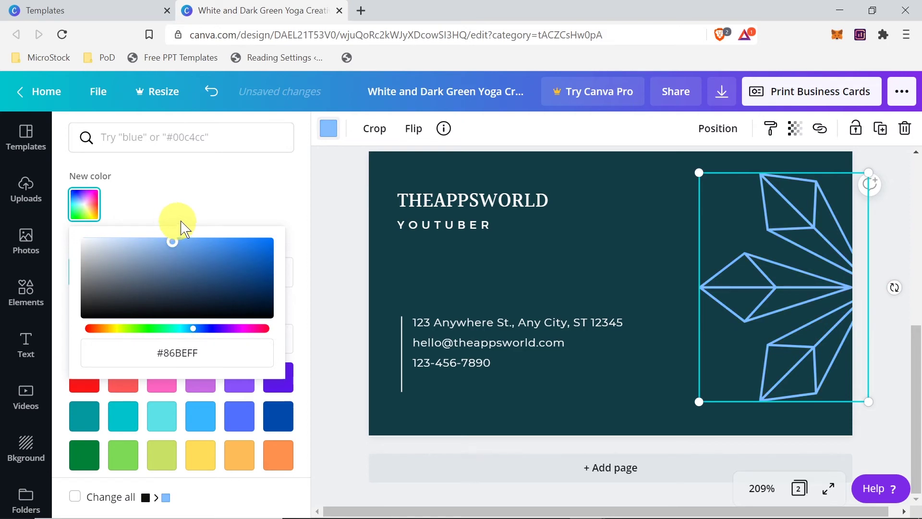
{"action": "left_click", "coordinate": [267, 206]}
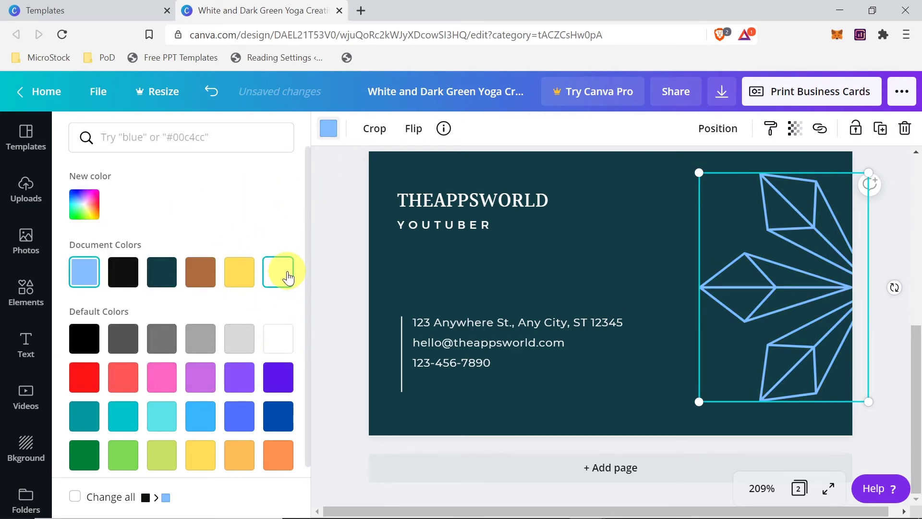
Compare white with light grey on the back's leaf graphic and recolour it light grey
{"action": "left_click", "coordinate": [278, 272]}
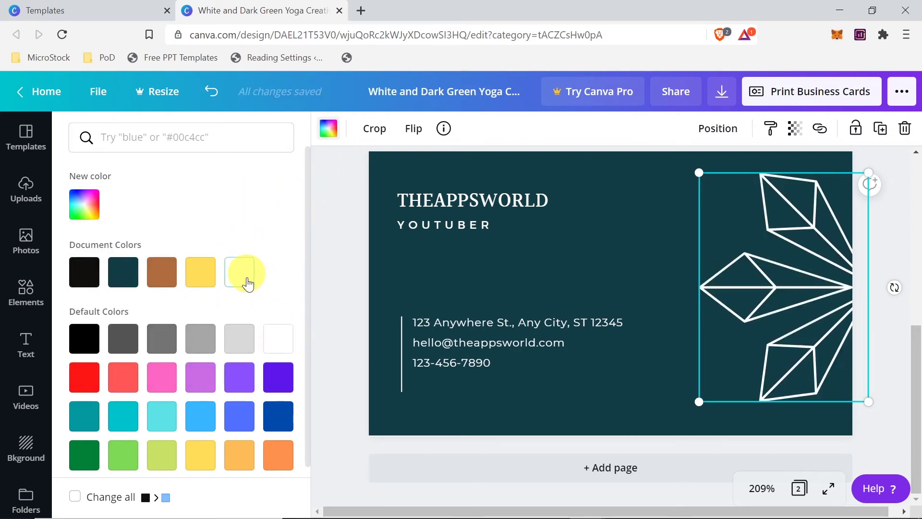
{"action": "left_click", "coordinate": [246, 341]}
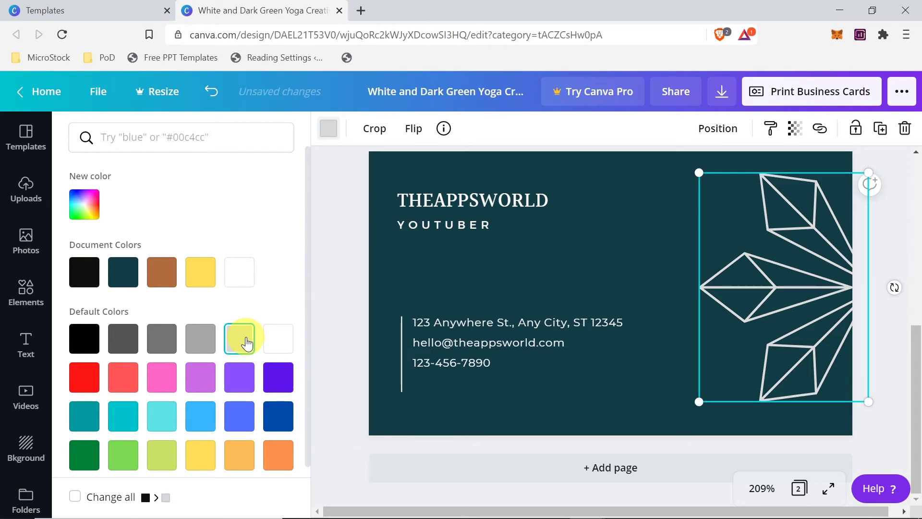
{"action": "left_click", "coordinate": [356, 223]}
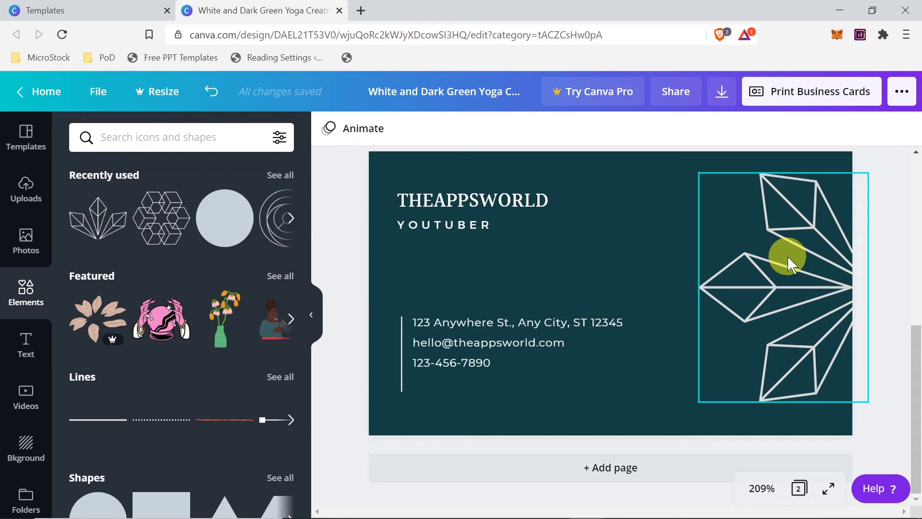
Set the background of the card's back to the same yellow as the front
{"action": "left_click", "coordinate": [621, 179]}
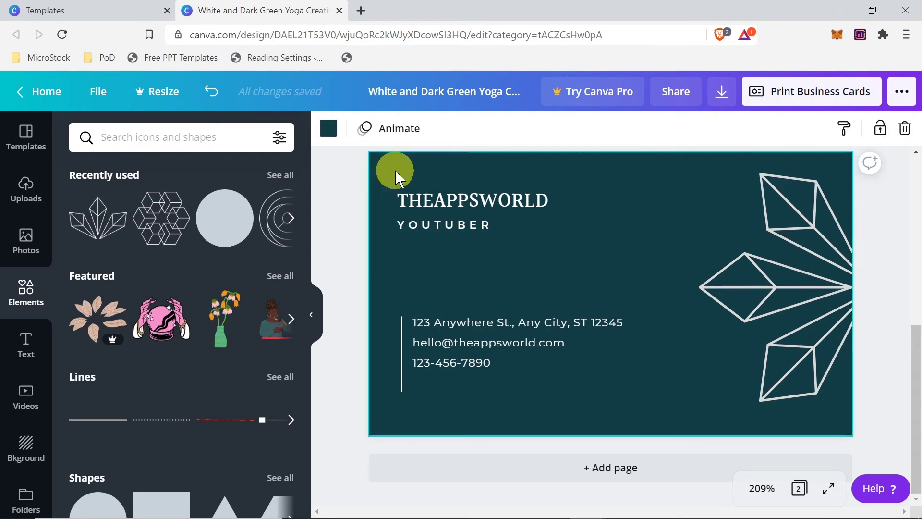
{"action": "left_click", "coordinate": [328, 128]}
{"action": "left_click", "coordinate": [245, 281]}
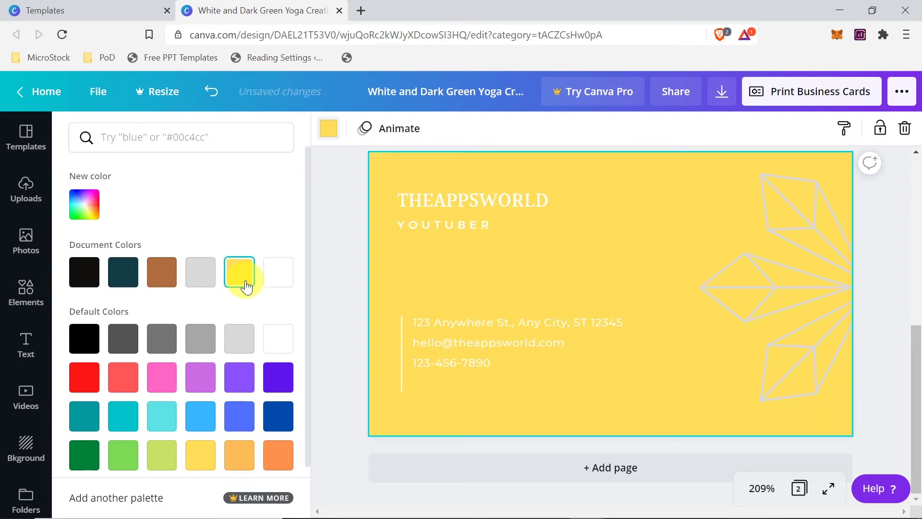
Try brown and dark green from the document colours as the background of the card's back
{"action": "left_click", "coordinate": [162, 278]}
{"action": "left_click", "coordinate": [126, 277]}
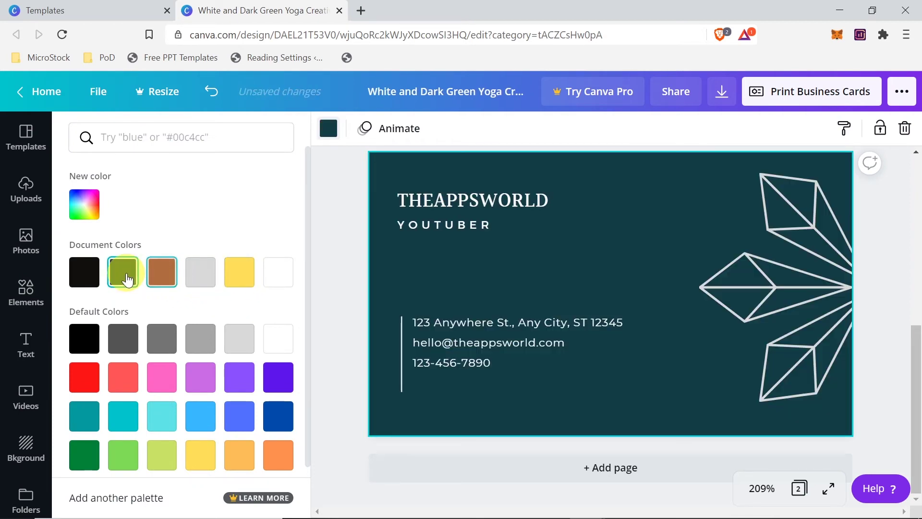
{"action": "left_click", "coordinate": [335, 225]}
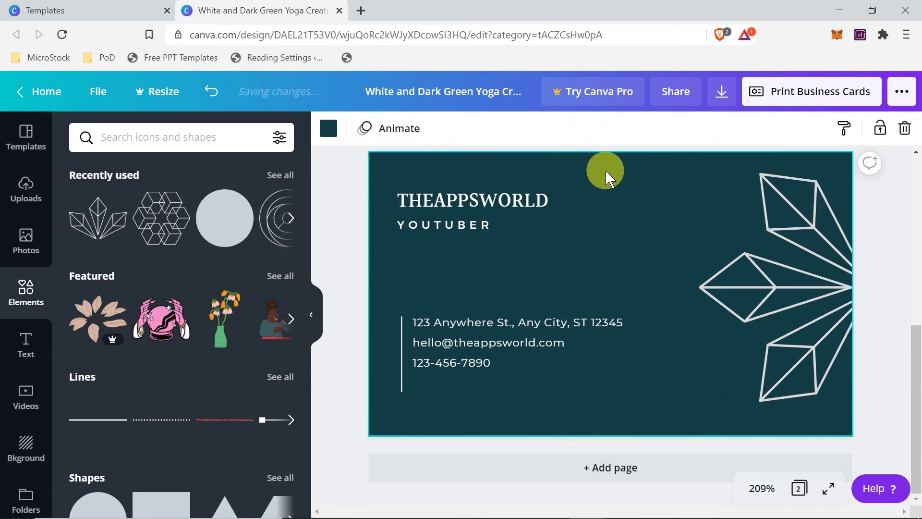
Try the dark blue starry background and the pink-to-teal polygon background on the card's back
{"action": "left_click", "coordinate": [38, 191]}
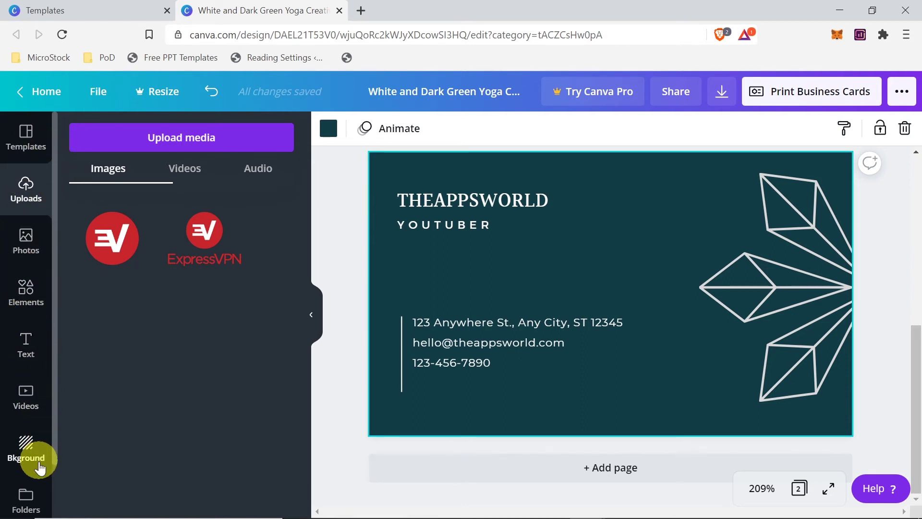
{"action": "left_click", "coordinate": [30, 457]}
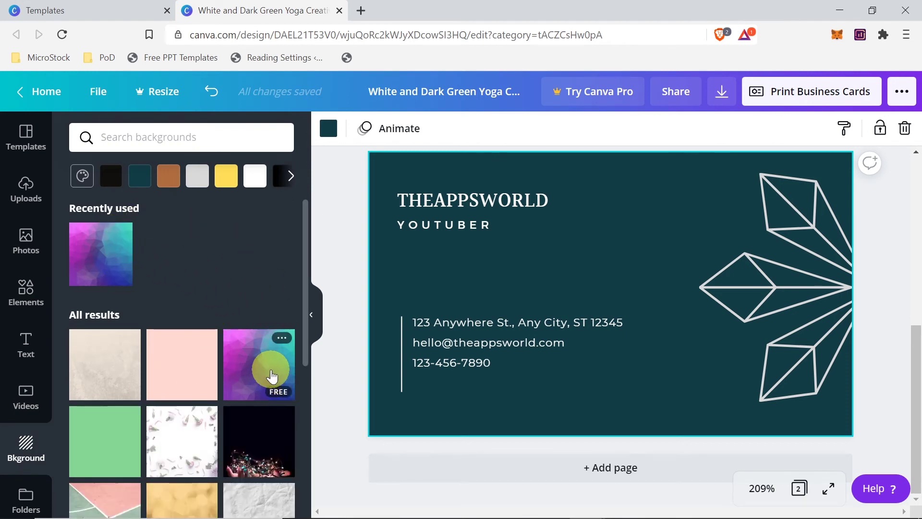
{"action": "scroll", "coordinate": [269, 365], "scroll_direction": "down", "scroll_amount": 4}
{"action": "scroll", "coordinate": [271, 362], "scroll_direction": "down", "scroll_amount": 3}
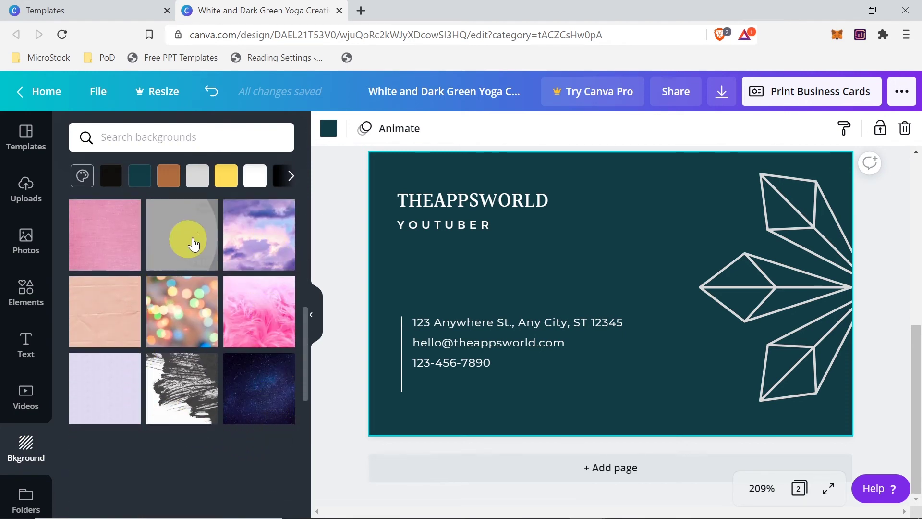
{"action": "scroll", "coordinate": [189, 241], "scroll_direction": "down", "scroll_amount": 3}
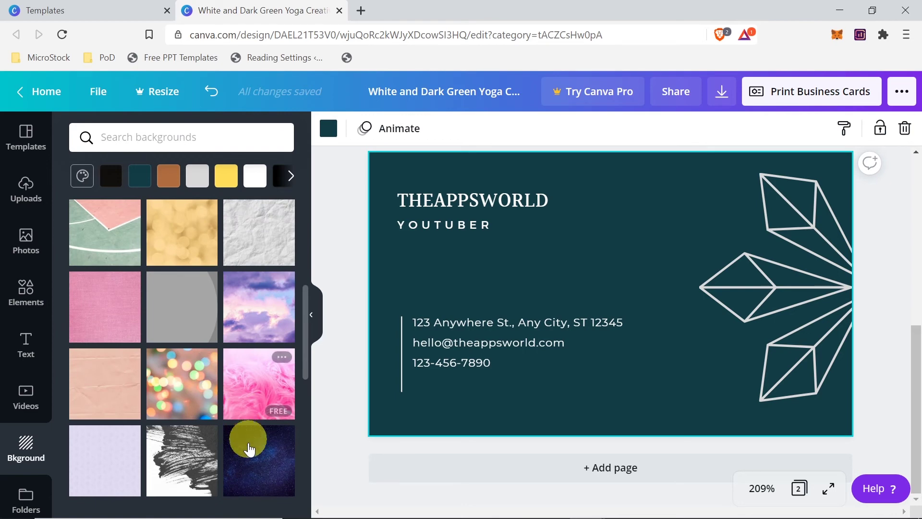
{"action": "left_click", "coordinate": [263, 450]}
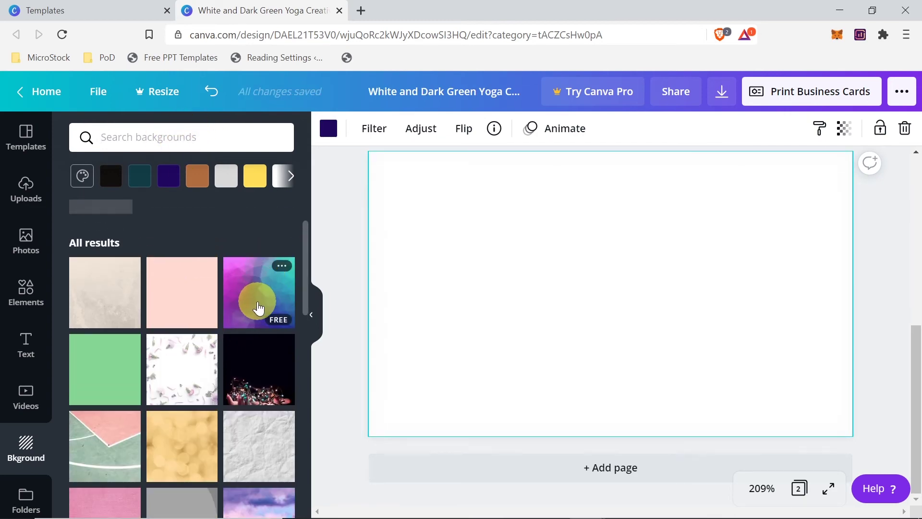
{"action": "left_click", "coordinate": [257, 308]}
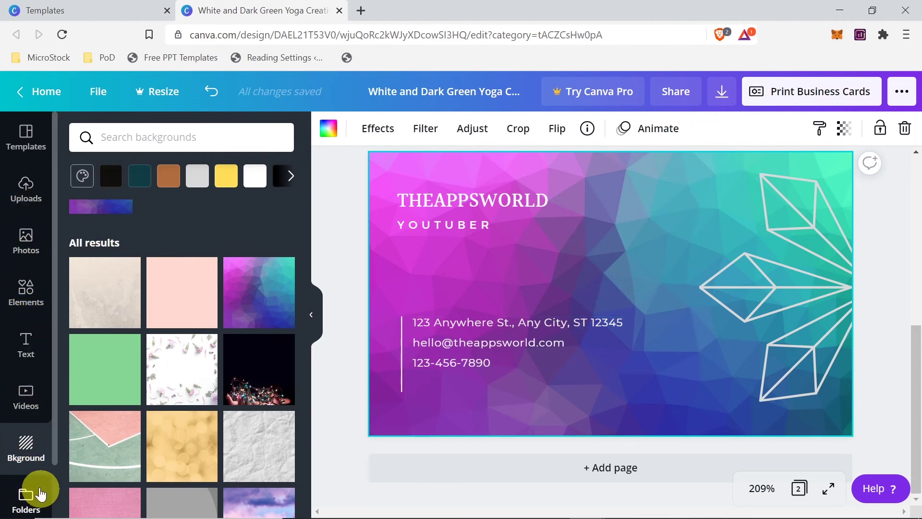
Open the Pixabay integration and search its images for "background"
{"action": "scroll", "coordinate": [41, 499], "scroll_direction": "down", "scroll_amount": 1}
{"action": "scroll", "coordinate": [41, 499], "scroll_direction": "down", "scroll_amount": 2}
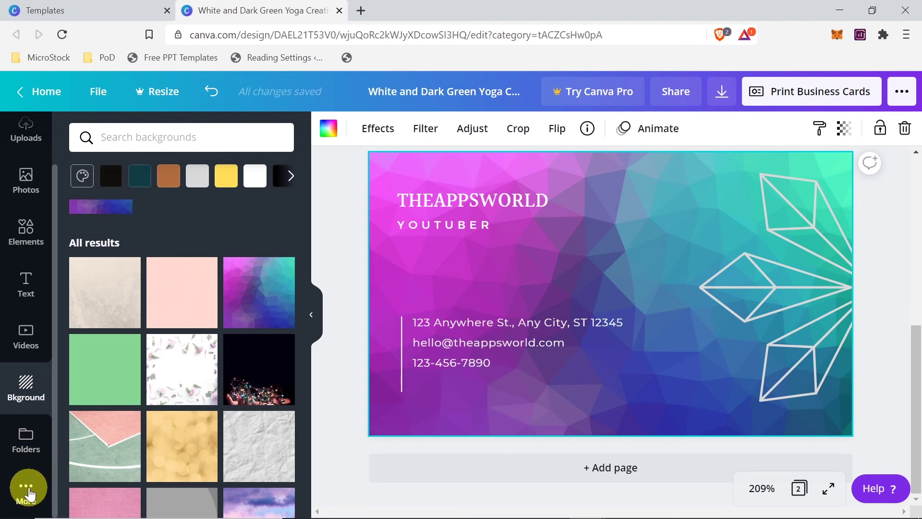
{"action": "left_click", "coordinate": [28, 492]}
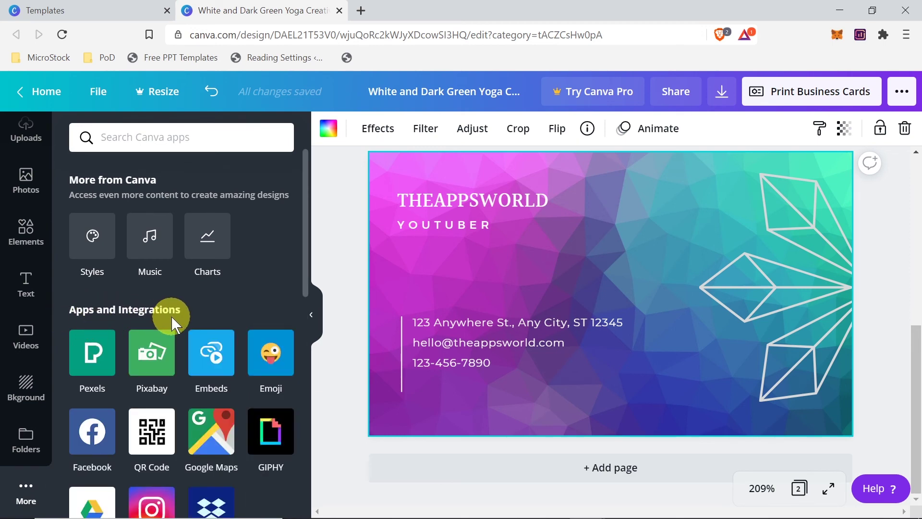
{"action": "left_click", "coordinate": [151, 365]}
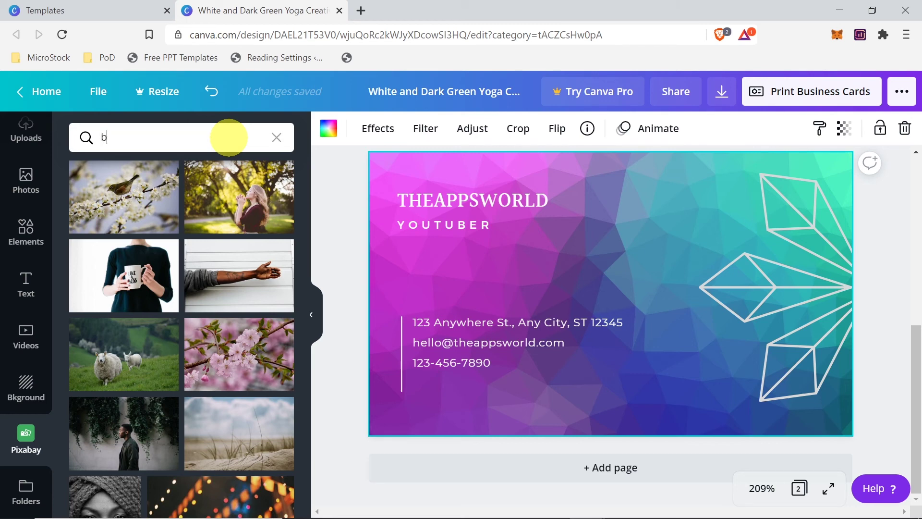
{"action": "key", "text": "Return"}
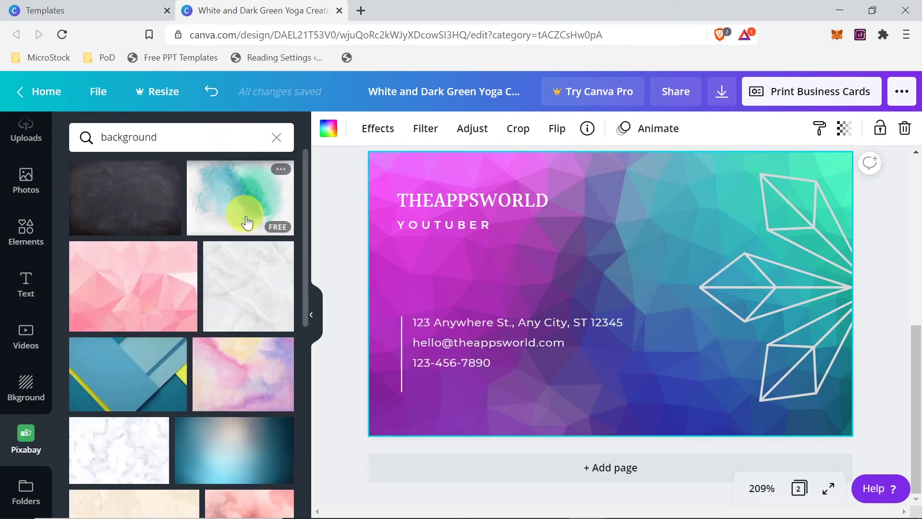
Add the dark blue image with the glowing light burst from the Pixabay images to the card's back
{"action": "scroll", "coordinate": [211, 249], "scroll_direction": "down", "scroll_amount": 1}
{"action": "scroll", "coordinate": [233, 269], "scroll_direction": "down", "scroll_amount": 3}
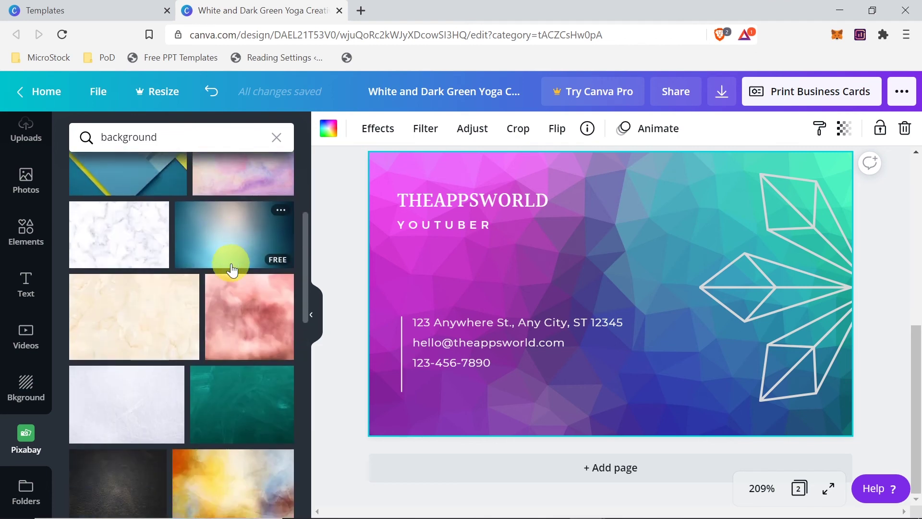
{"action": "scroll", "coordinate": [232, 355], "scroll_direction": "down", "scroll_amount": 3}
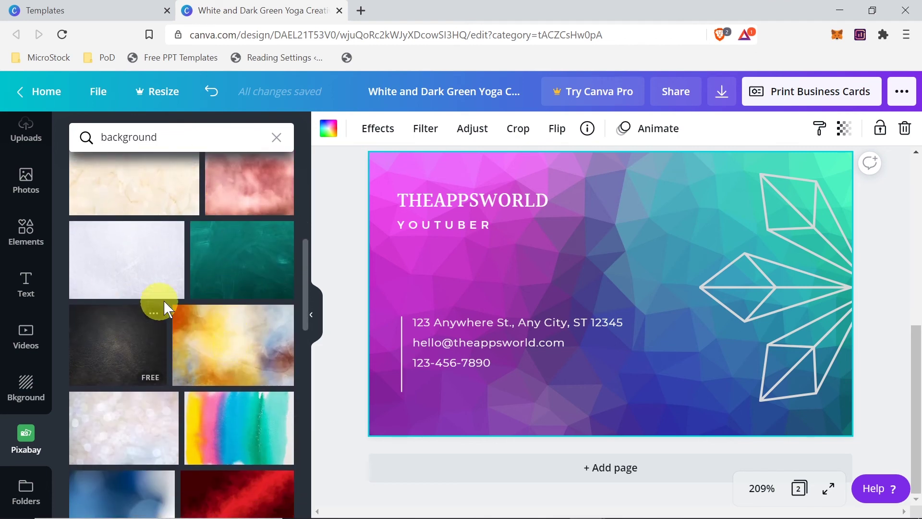
{"action": "scroll", "coordinate": [263, 233], "scroll_direction": "down", "scroll_amount": 8}
{"action": "scroll", "coordinate": [191, 263], "scroll_direction": "down", "scroll_amount": 2}
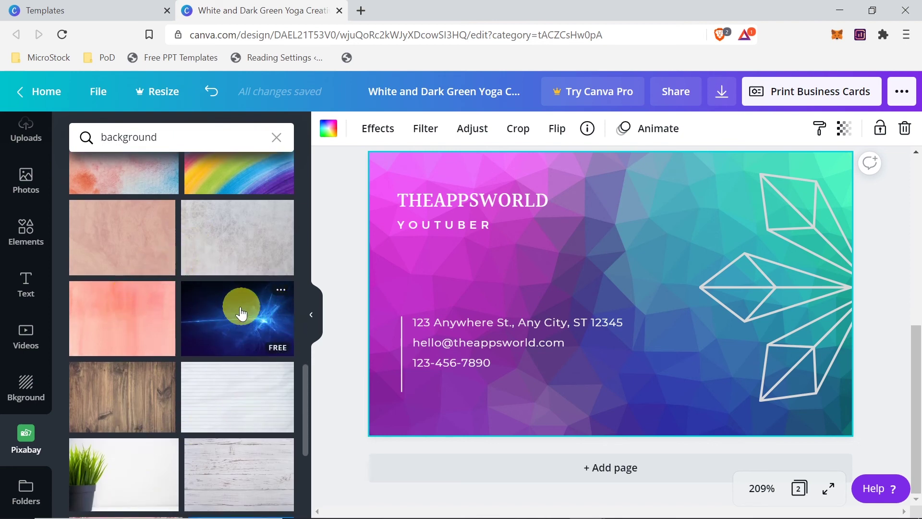
{"action": "left_click", "coordinate": [241, 328]}
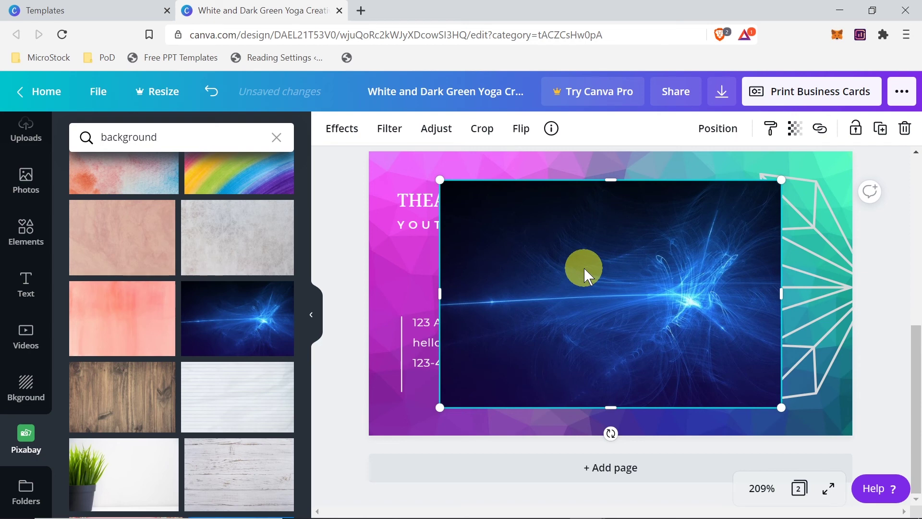
Enlarge the blue light-burst image to cover the card's entire back, behind the text and leaf graphic
{"action": "left_click_drag", "start_coordinate": [440, 183], "coordinate": [385, 173]}
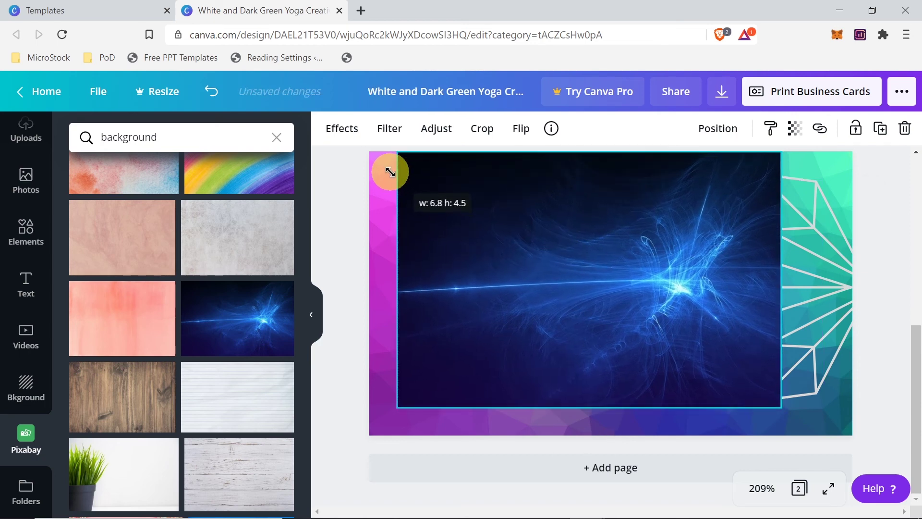
{"action": "left_click_drag", "start_coordinate": [385, 288], "coordinate": [369, 282]}
{"action": "left_click_drag", "start_coordinate": [812, 265], "coordinate": [850, 262]}
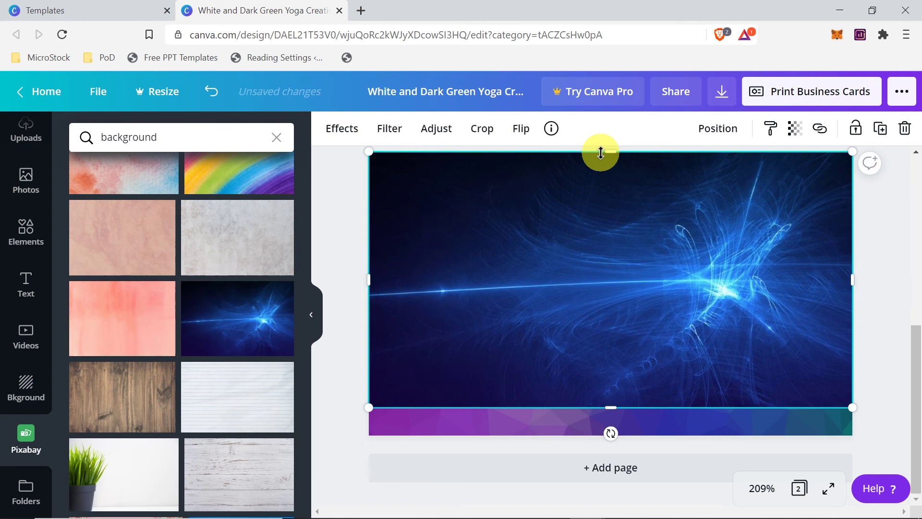
{"action": "left_click_drag", "start_coordinate": [611, 150], "coordinate": [615, 153]}
{"action": "left_click_drag", "start_coordinate": [610, 407], "coordinate": [615, 435]}
{"action": "left_click", "coordinate": [895, 215]}
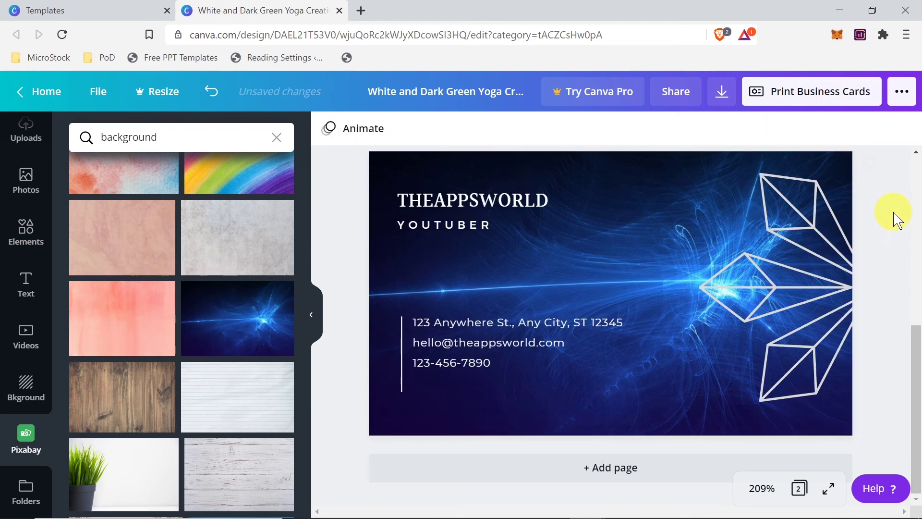
Replace the background of the card's back with the blue light-burst image
{"action": "left_click", "coordinate": [636, 172]}
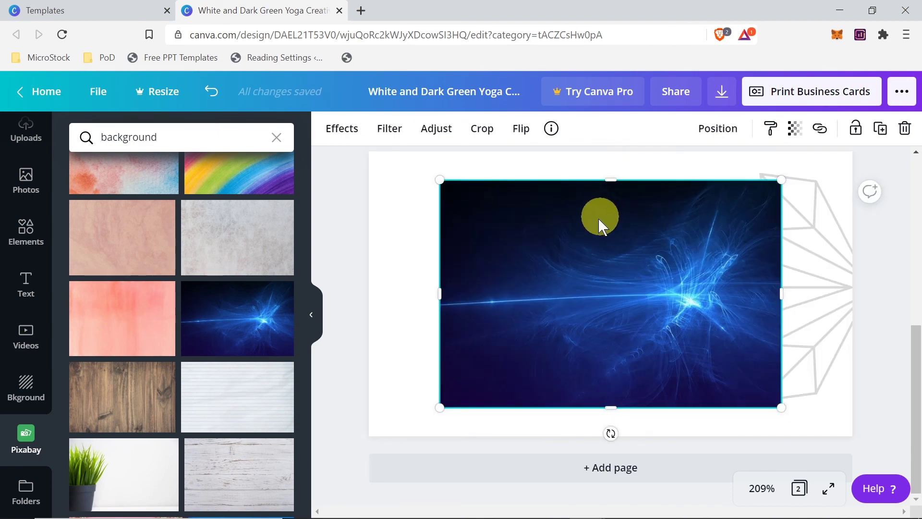
{"action": "right_click", "coordinate": [604, 221]}
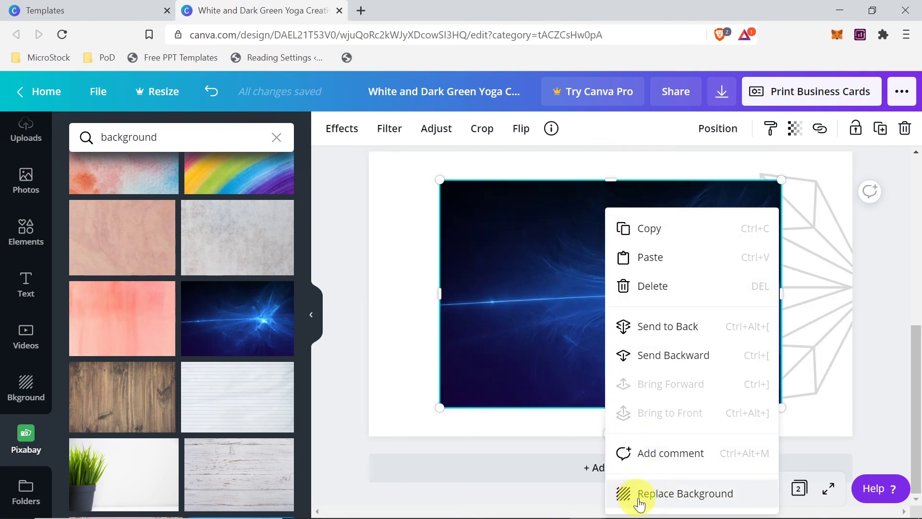
{"action": "left_click", "coordinate": [675, 501]}
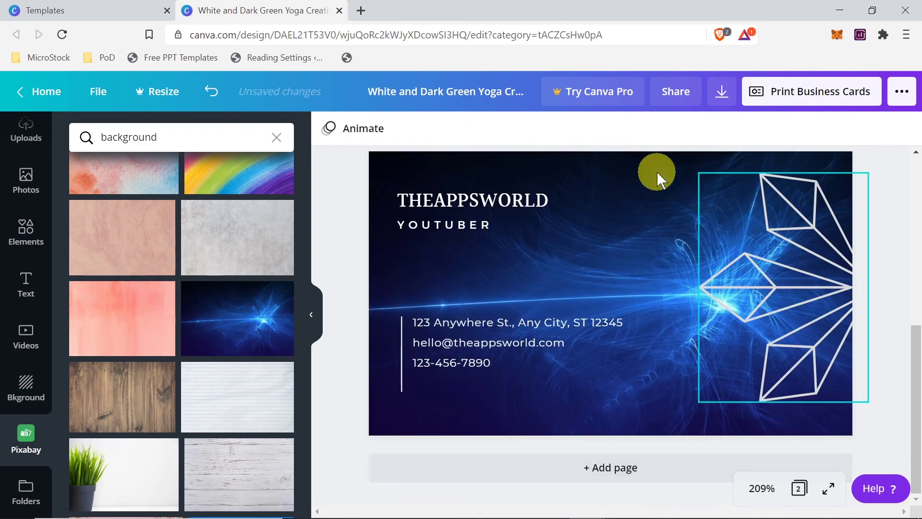